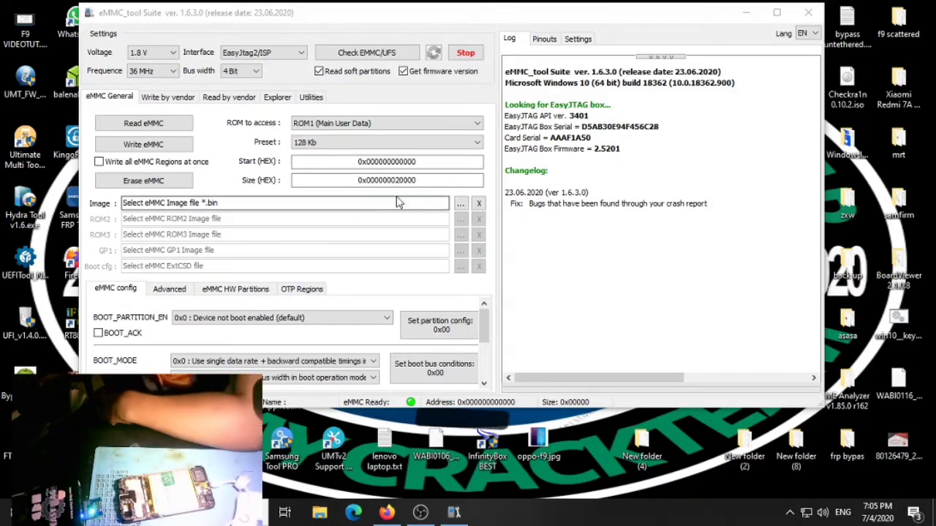
right_click(853, 233)
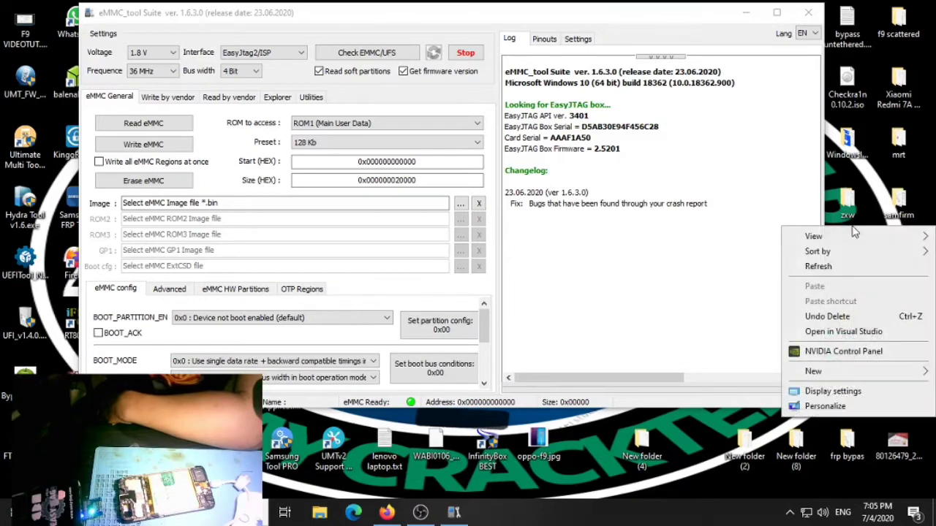
left_click(850, 268)
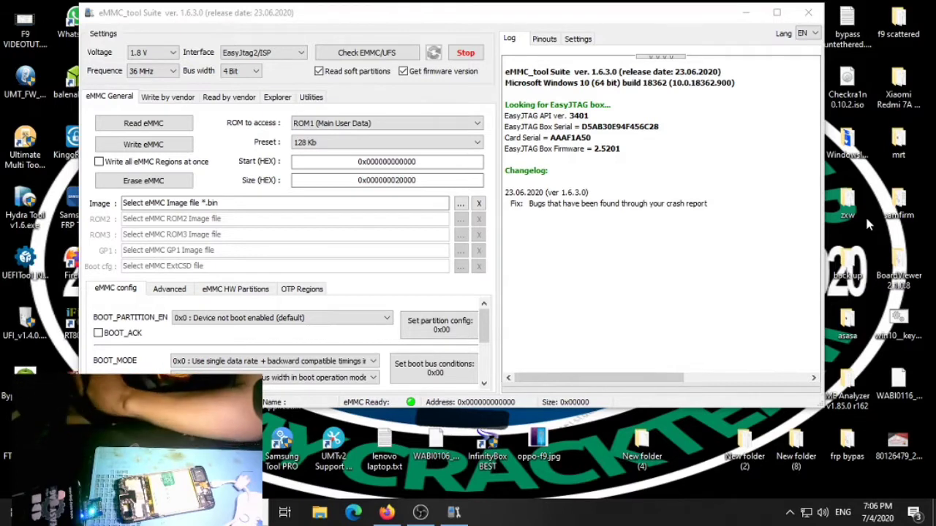
Check the eMMC with the size preset at 128 Mb and the voltage at 2.8 V, dismissing the notification.
left_click(471, 144)
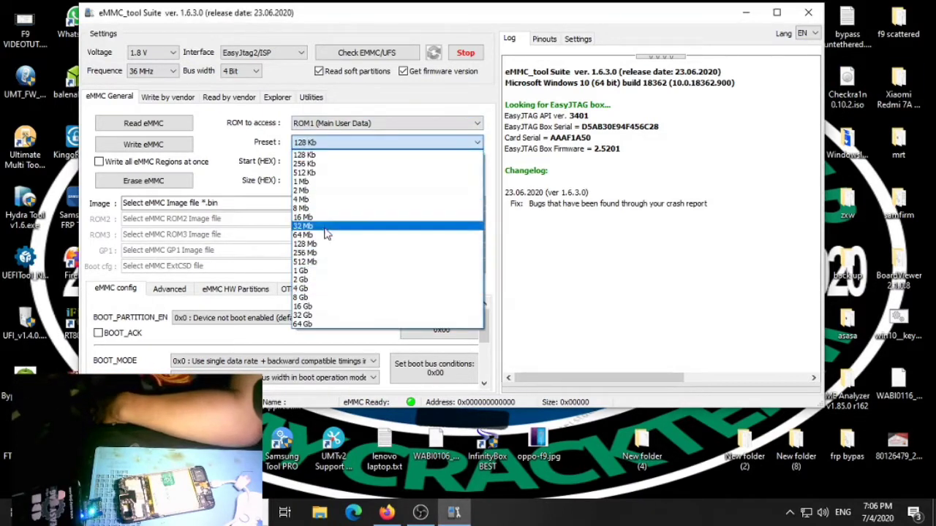
left_click(320, 251)
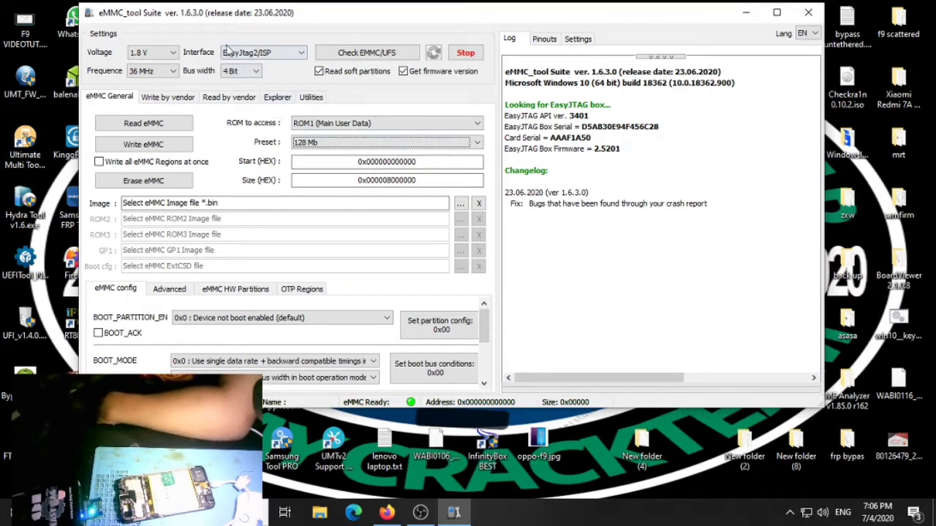
left_click(152, 52)
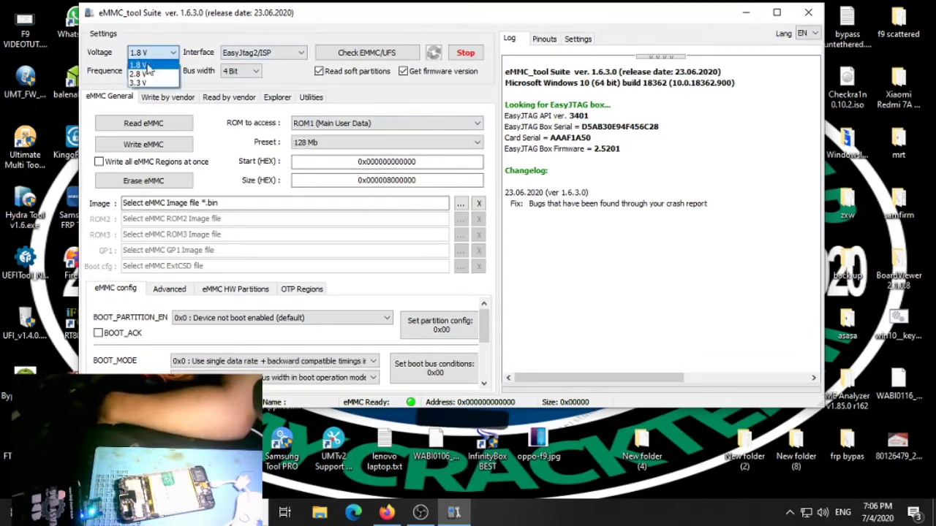
left_click(150, 72)
left_click(379, 58)
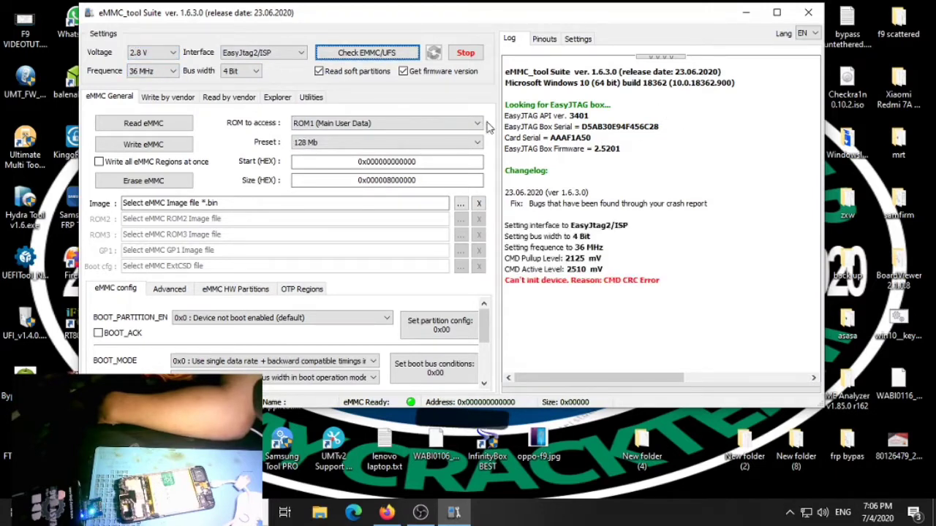
double_click(373, 59)
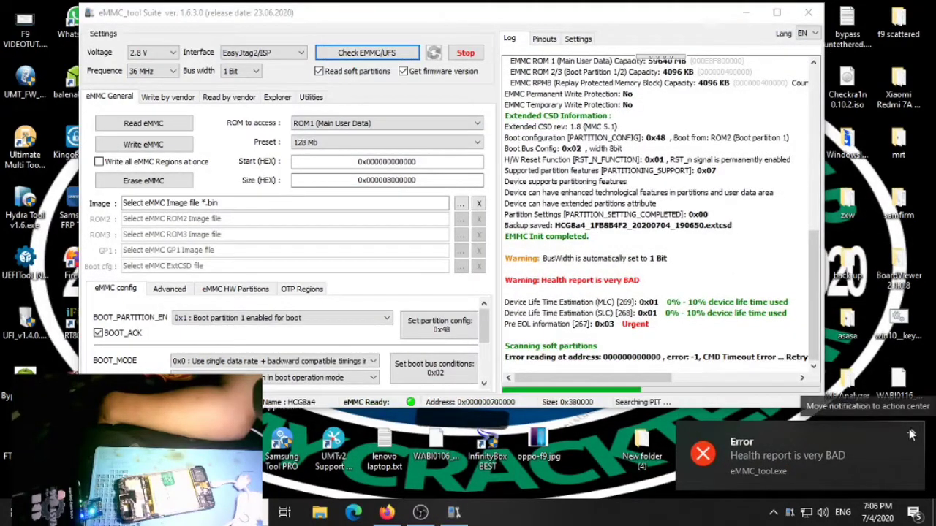
left_click(908, 436)
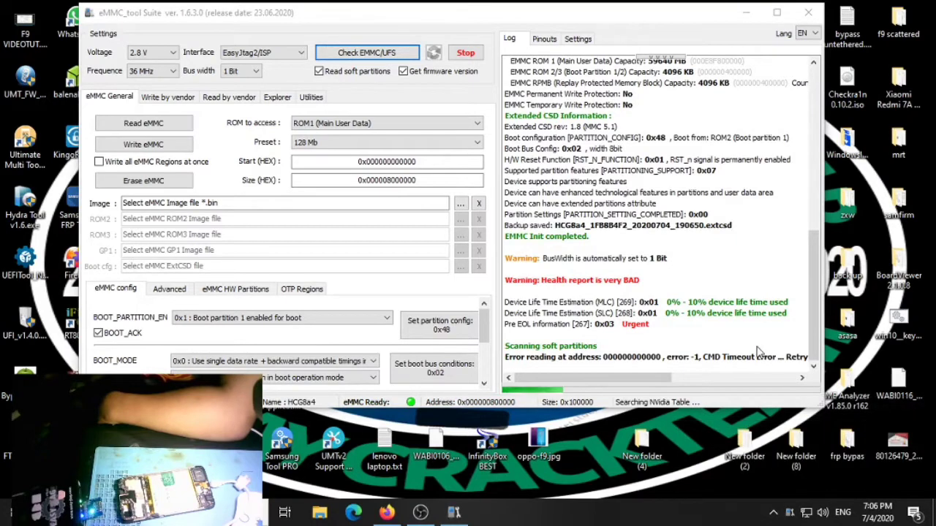
Examine the MLC and SLC device life time estimation lines in the log's health report.
left_click(665, 304)
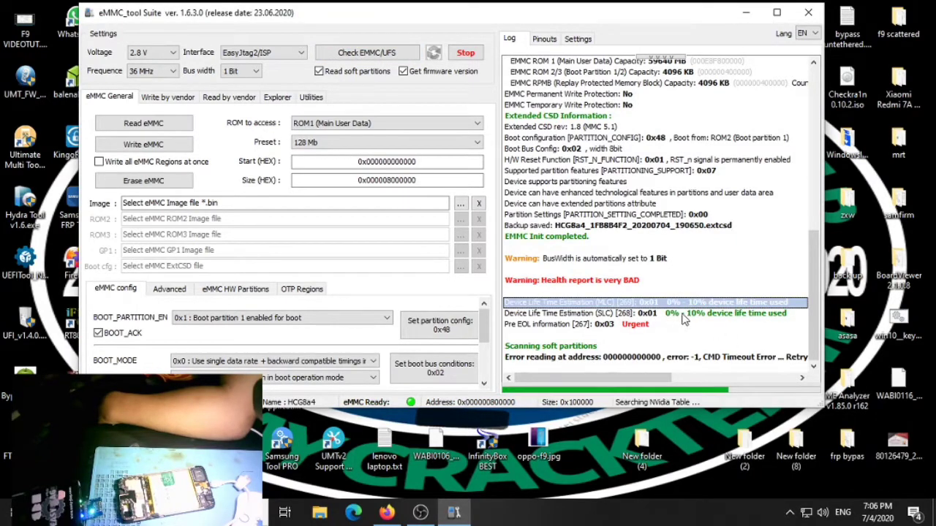
left_click(683, 315)
left_click(687, 358)
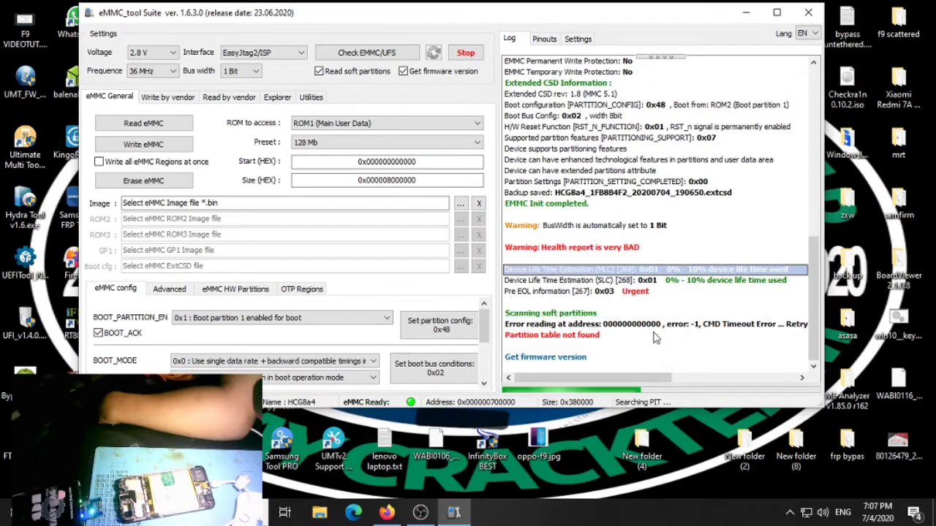
left_click(646, 282)
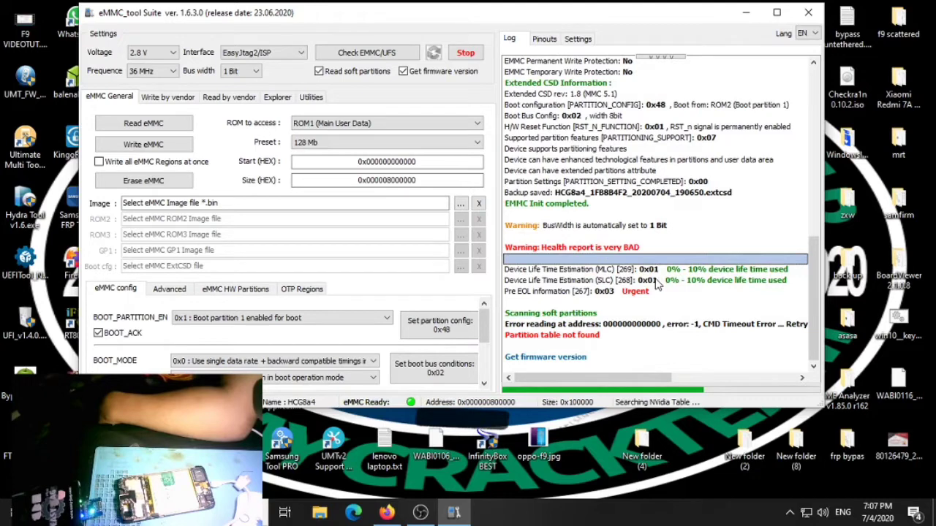
left_click(650, 281)
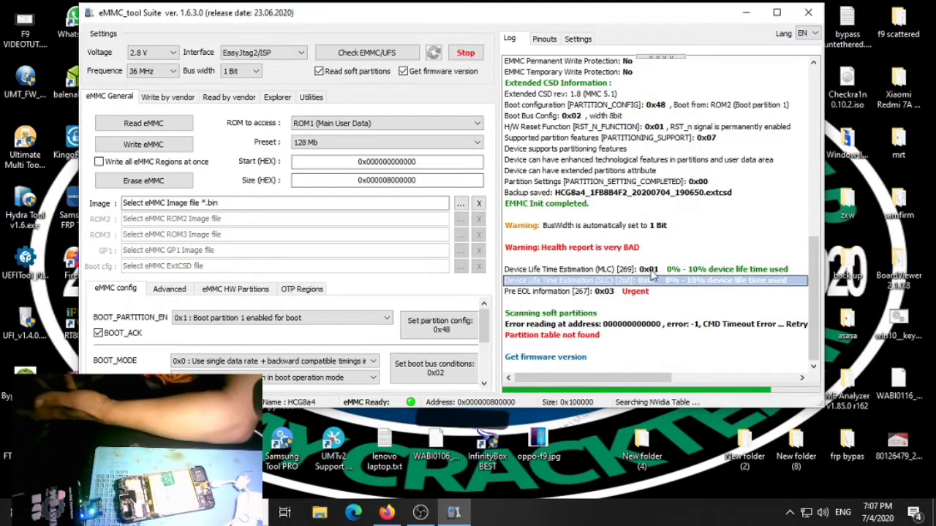
left_click(652, 269)
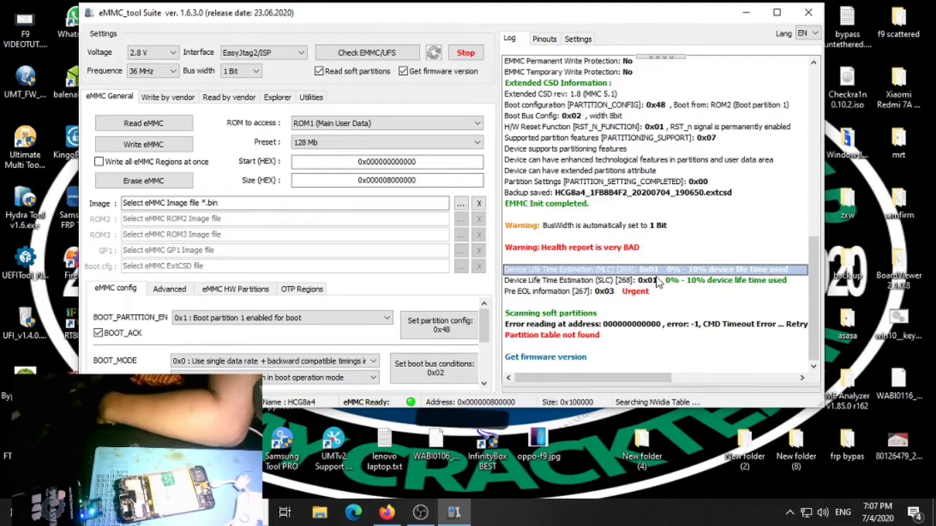
left_click(652, 281)
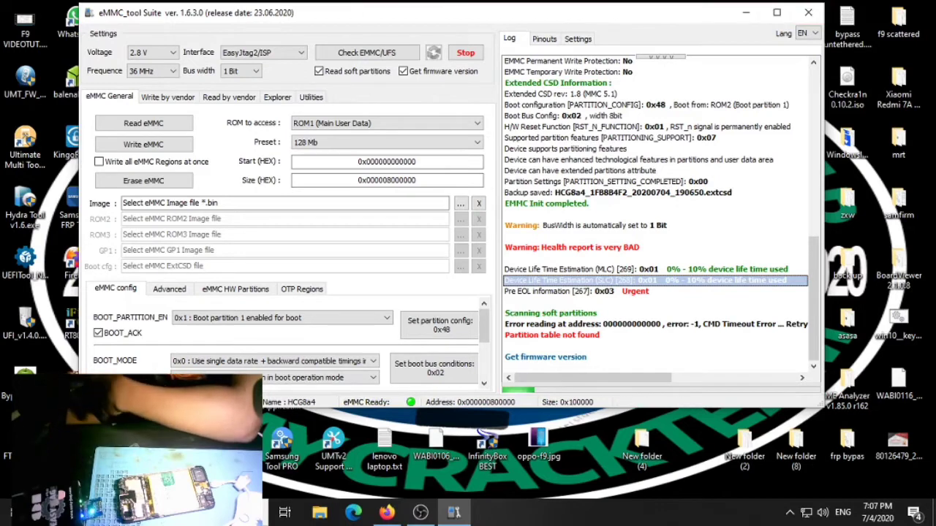
Try to stop the scan and recheck the eMMC without reading soft partitions and the firmware version.
left_click(466, 54)
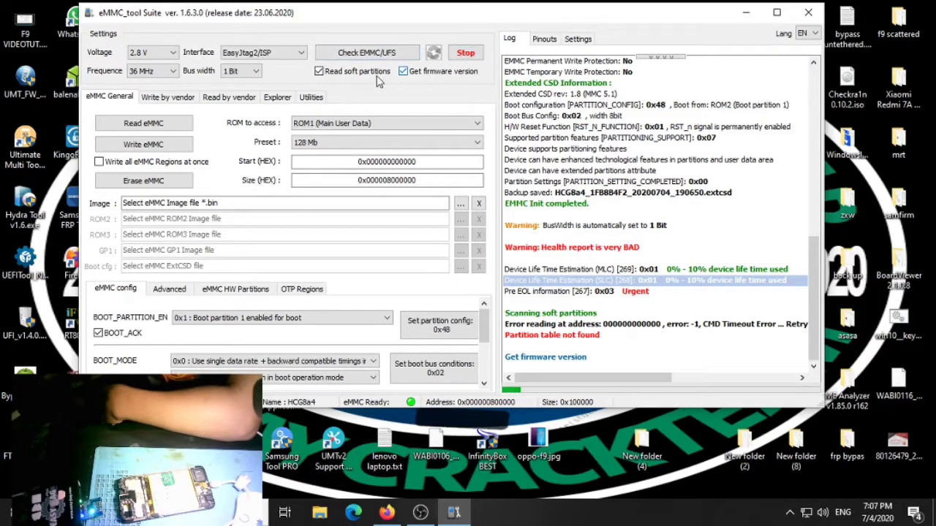
left_click(418, 72)
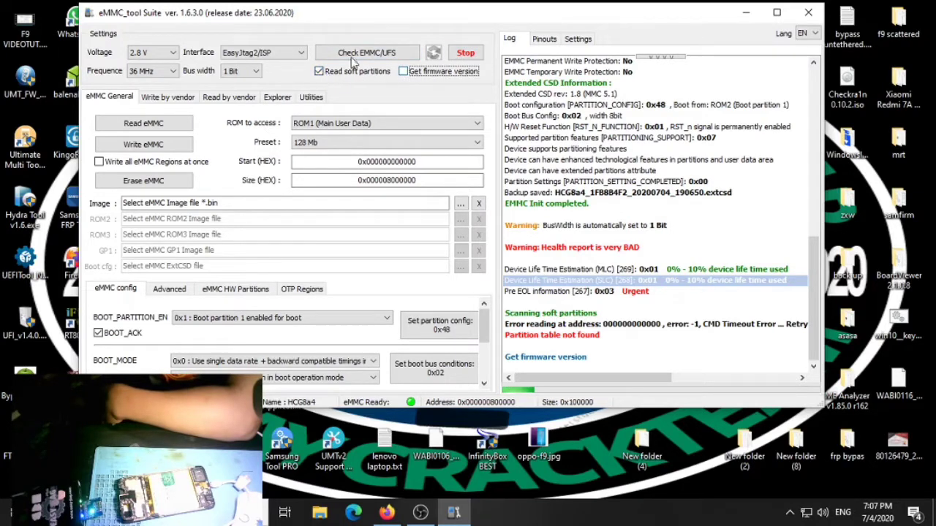
left_click(319, 72)
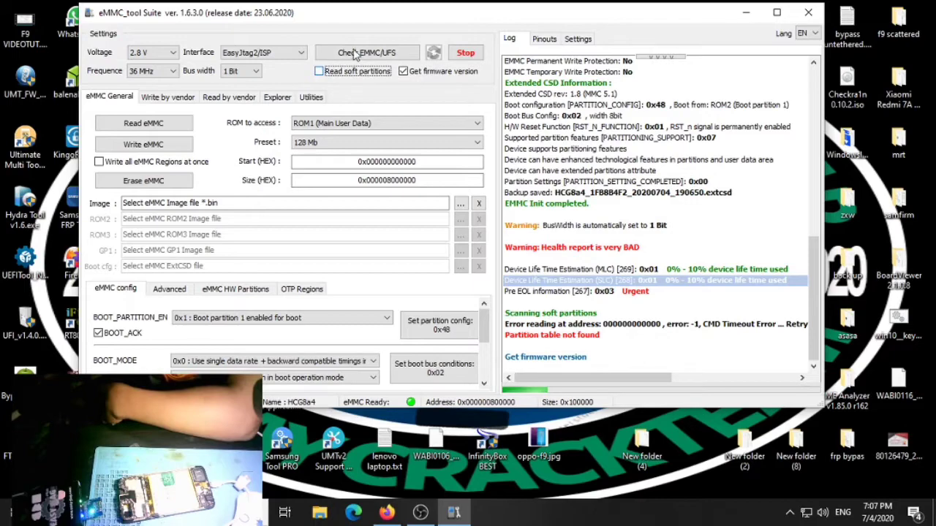
left_click(354, 56)
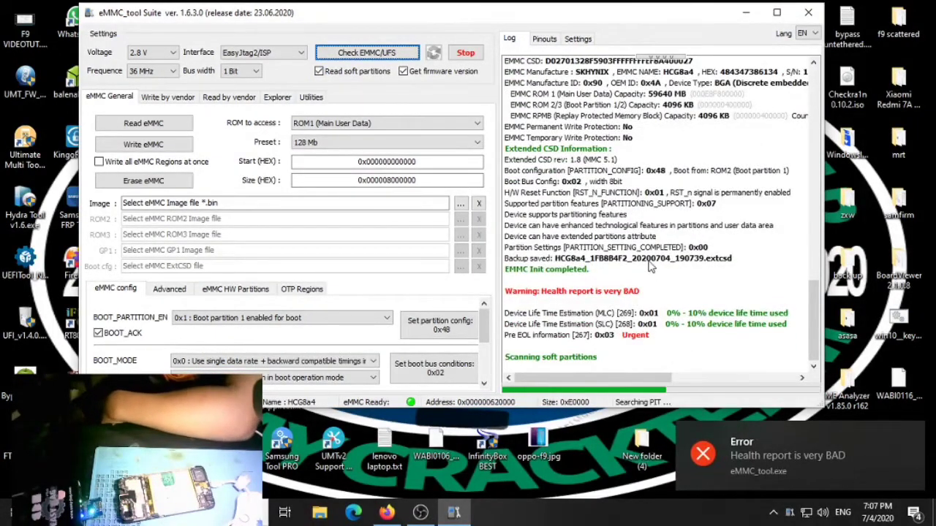
Stop the running eMMC scan and close the access violation error dialog.
left_click(472, 52)
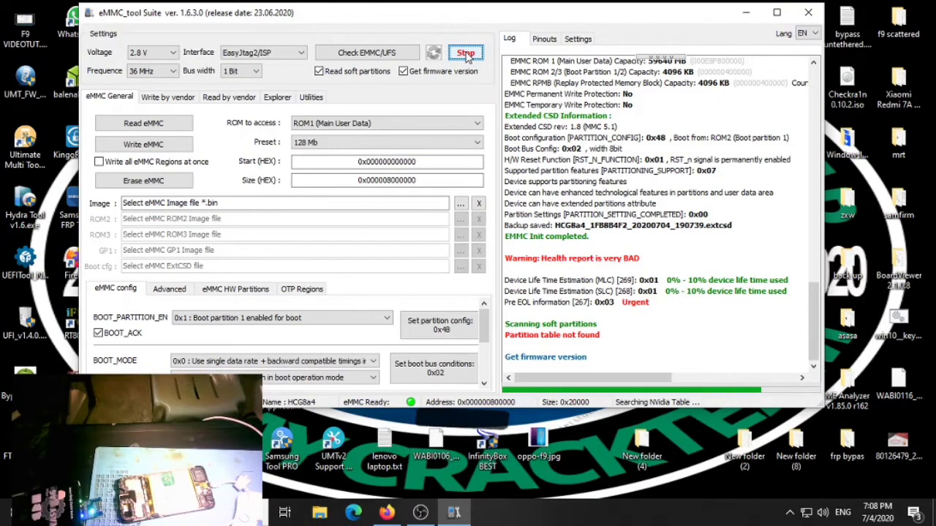
left_click(465, 53)
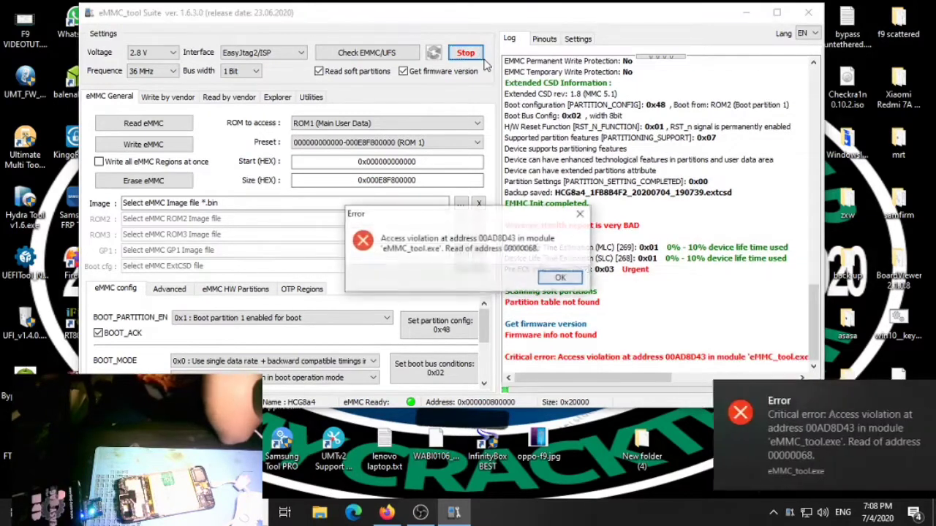
left_click(572, 280)
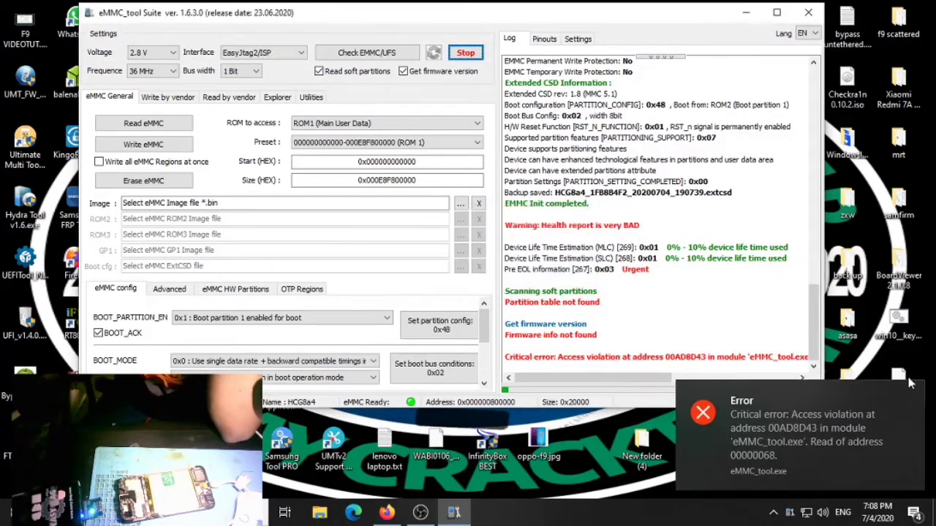
Turn off Get firmware version and Read soft partitions, and check the eMMC again.
left_click(403, 72)
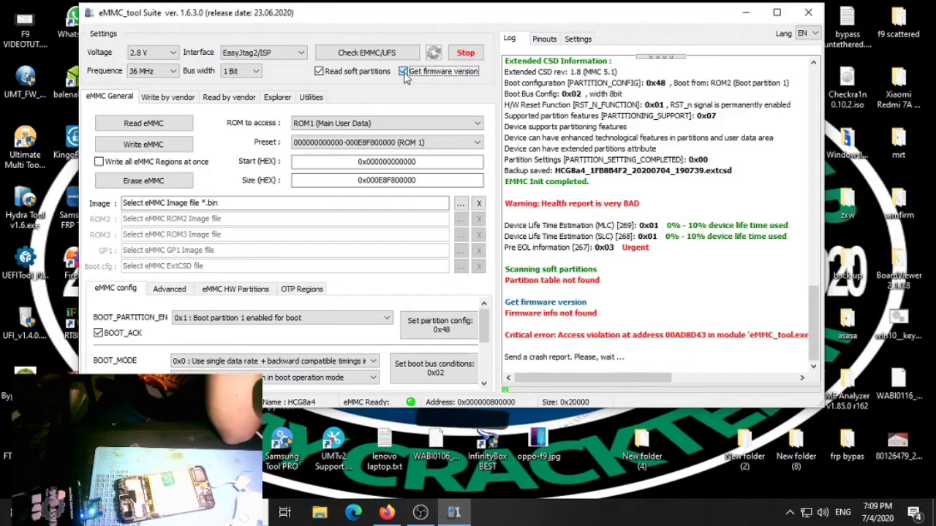
left_click(320, 71)
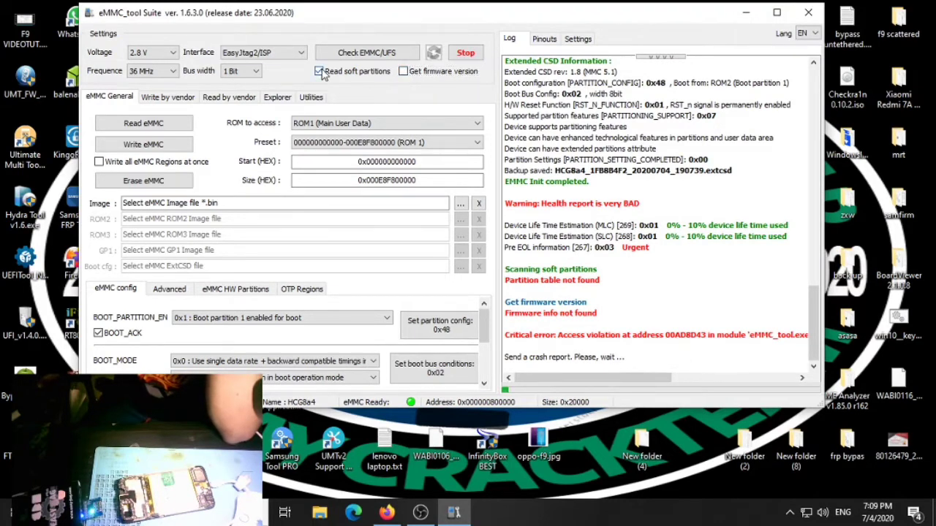
left_click(368, 55)
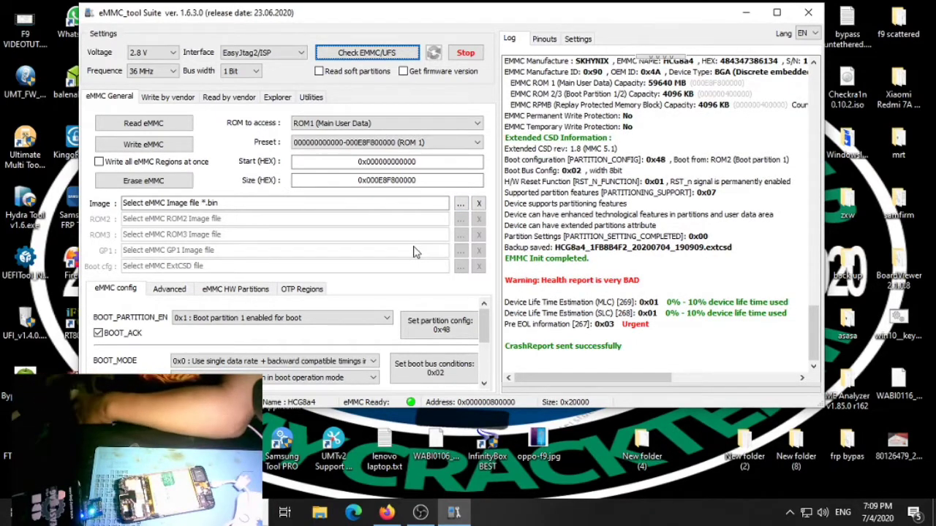
Repair the ExtCsd of the eMMC using the backup file HCG8a4_0A8610EB_20200227_104937.extcsd.
left_click(255, 291)
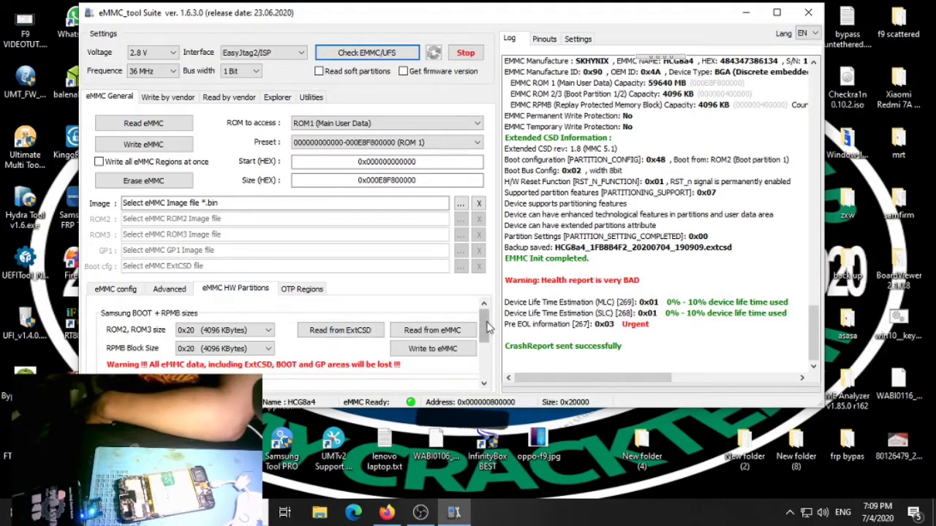
mouse_move(488, 327)
left_mouse_down()
mouse_move(484, 369)
mouse_move(484, 319)
left_mouse_up()
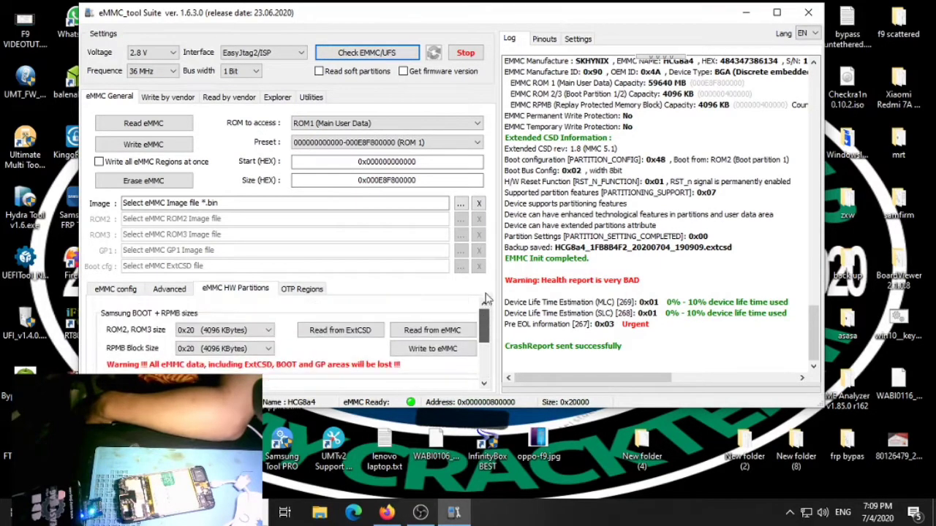
left_click(169, 288)
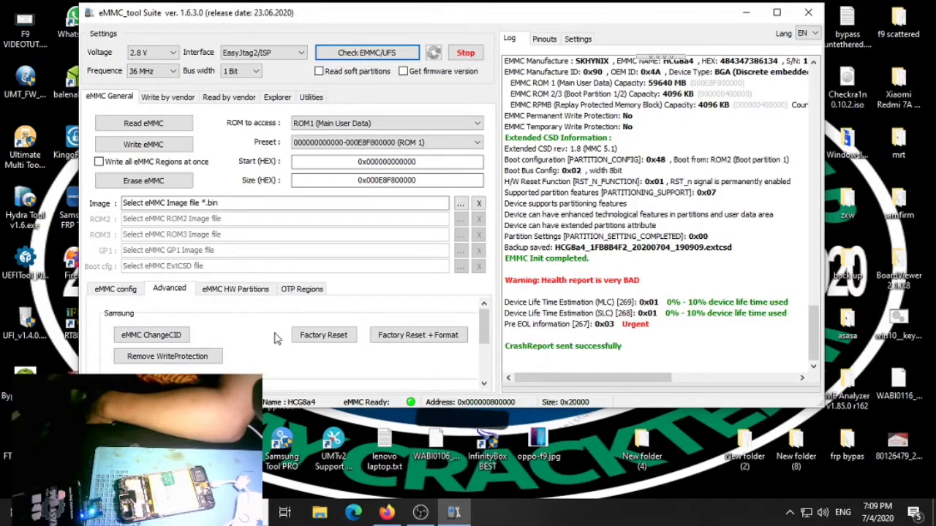
left_click_drag(484, 319, 489, 355)
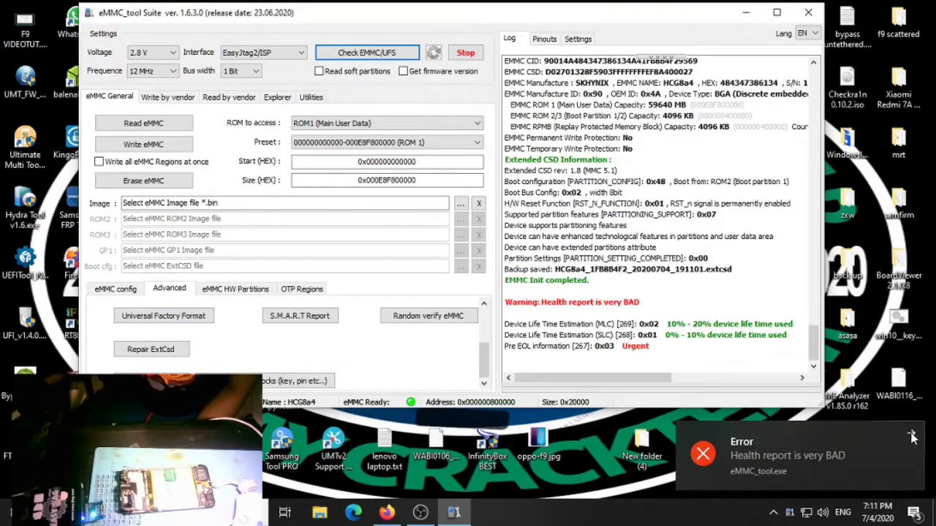
left_click(911, 437)
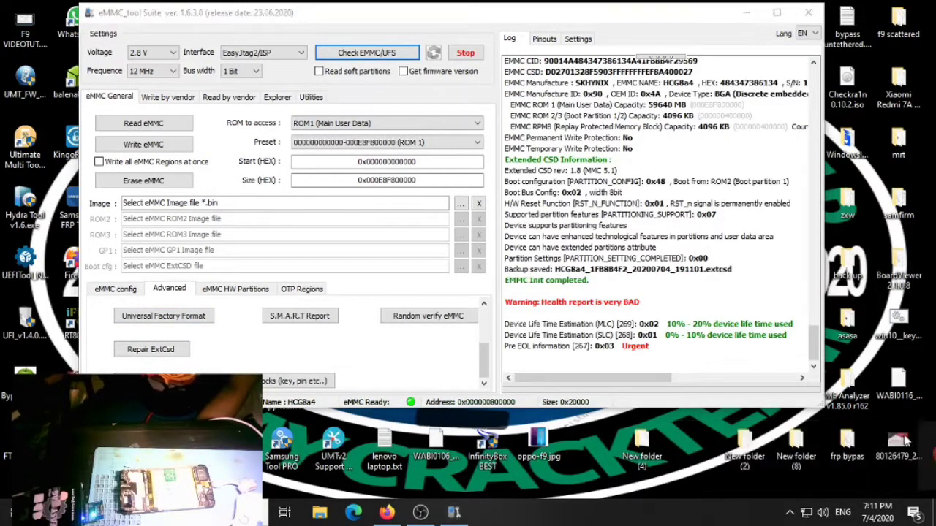
left_click(152, 348)
left_click(212, 353)
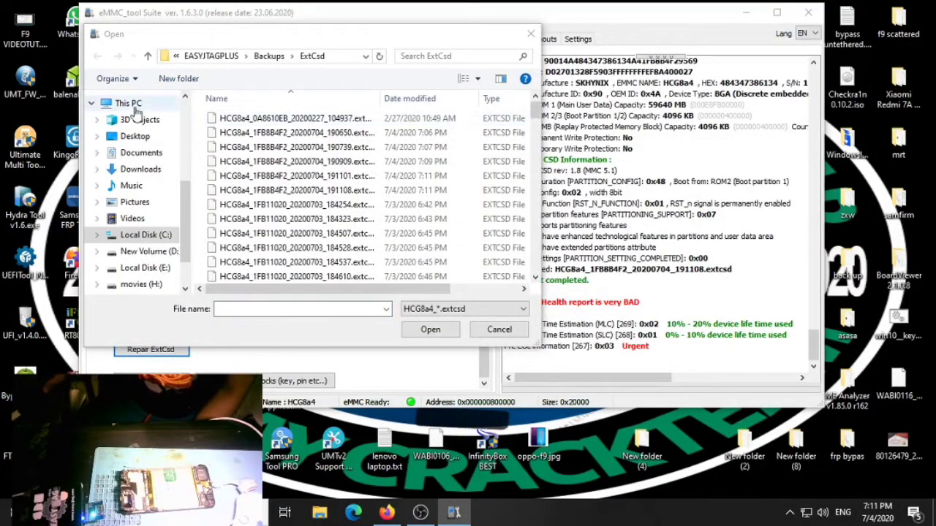
double_click(266, 119)
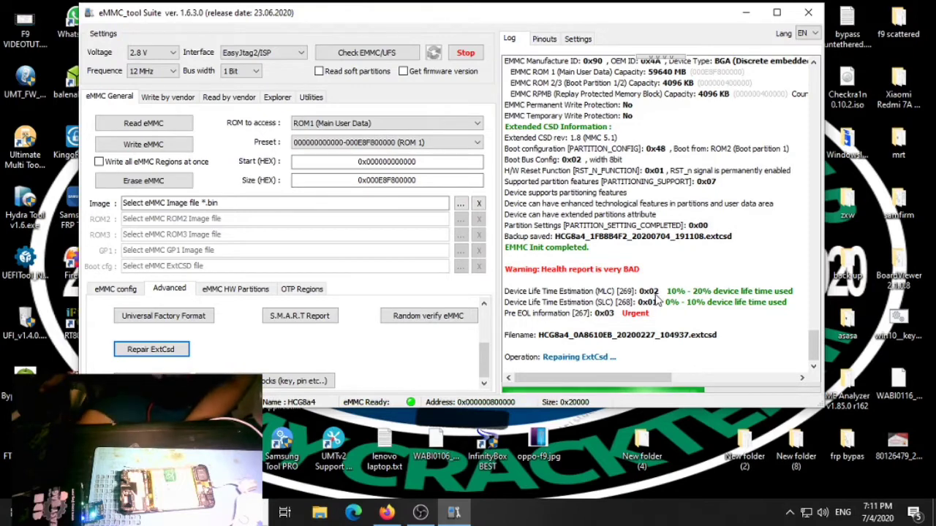
Review the health warning, device life time and Pre EOL information lines in the log during the ExtCsd repair.
left_click(567, 271)
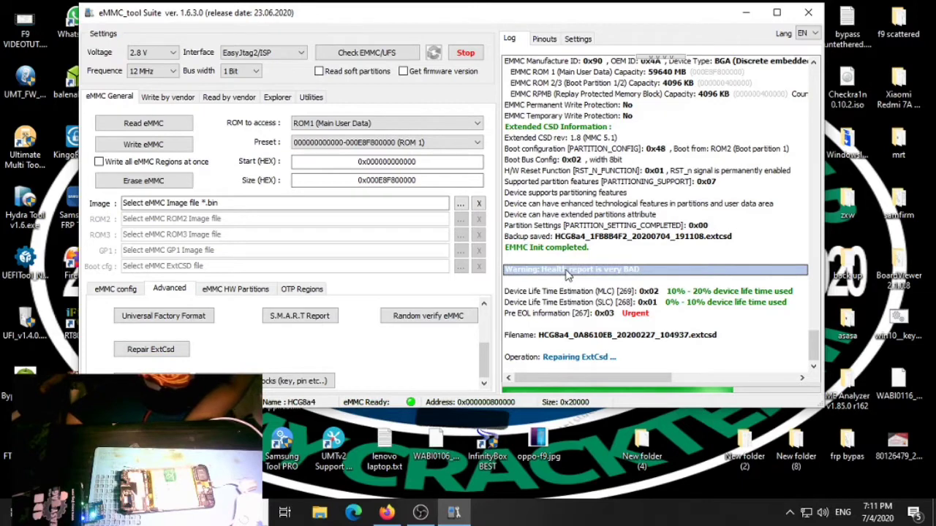
left_click(596, 282)
left_click(665, 314)
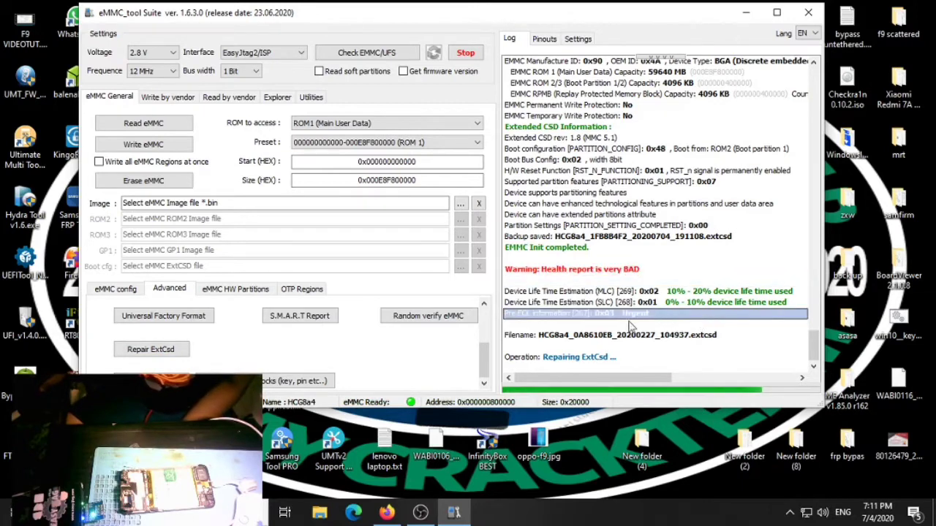
left_click(654, 325)
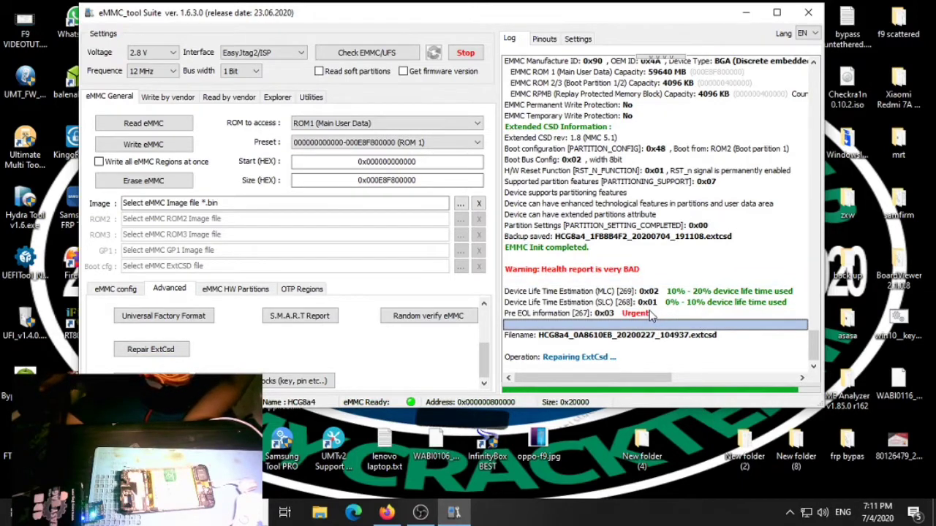
left_click(648, 314)
left_click(642, 292)
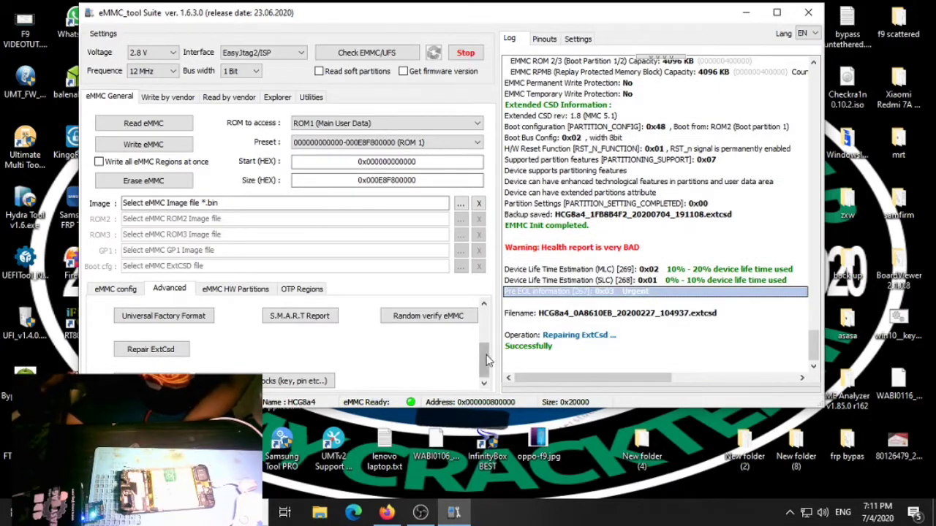
Enable ENH for the GP1 to GP4 hardware partitions, run the final write and accept the zero sizes warning.
scroll(488, 360, "up", 2)
scroll(488, 360, "down", 2)
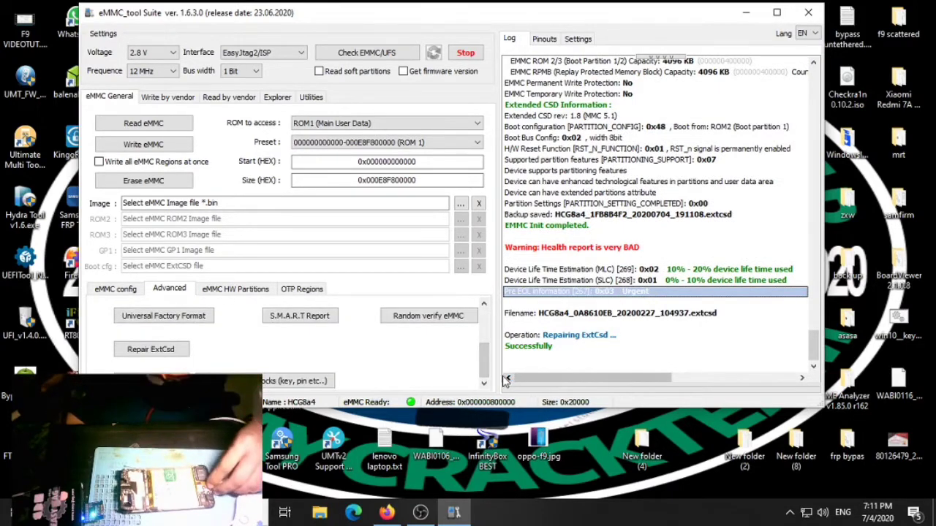
left_click(236, 288)
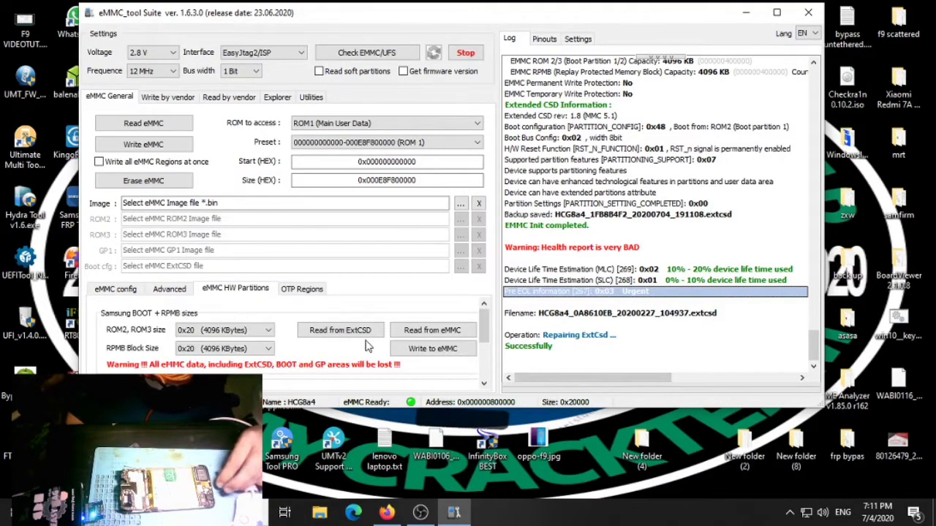
scroll(479, 329, "down", 3)
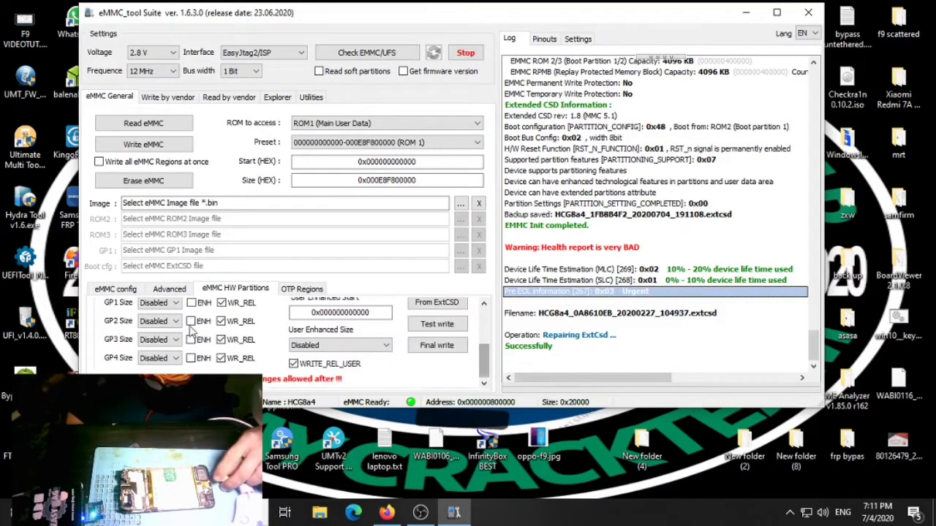
left_click(192, 304)
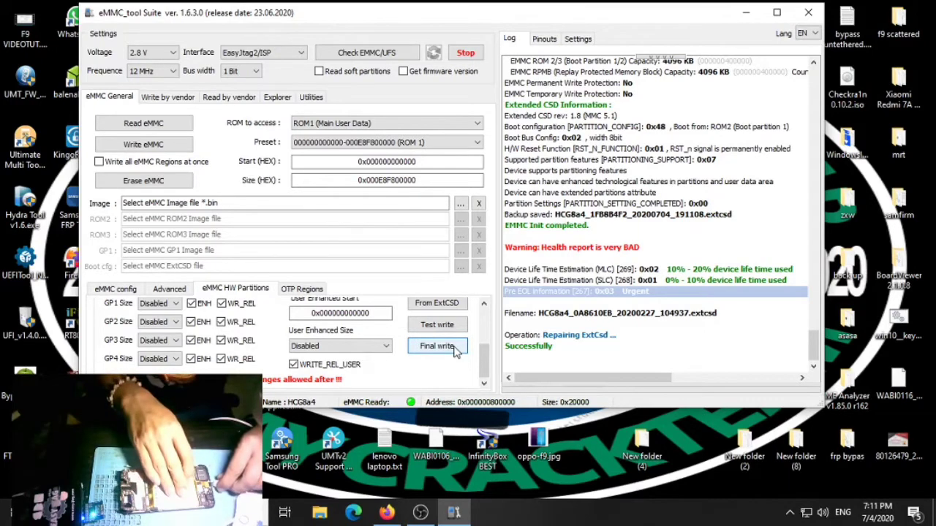
left_click(454, 348)
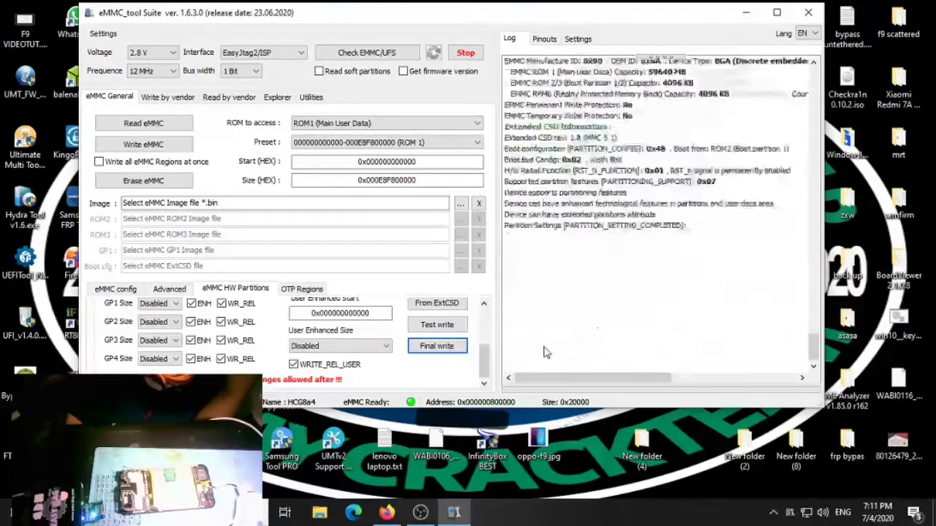
left_click(511, 279)
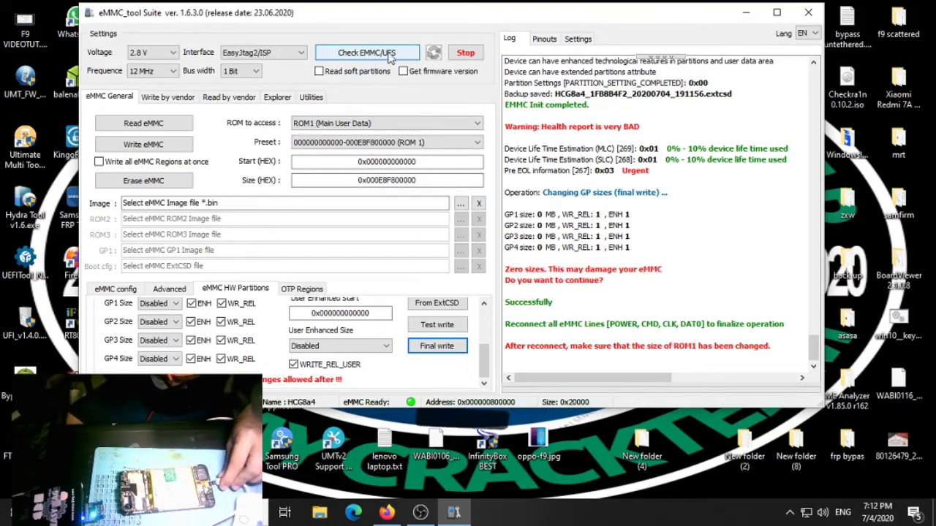
Reinitialise the eMMC after the final write, turn on Read soft partitions and check it again.
left_click(406, 57)
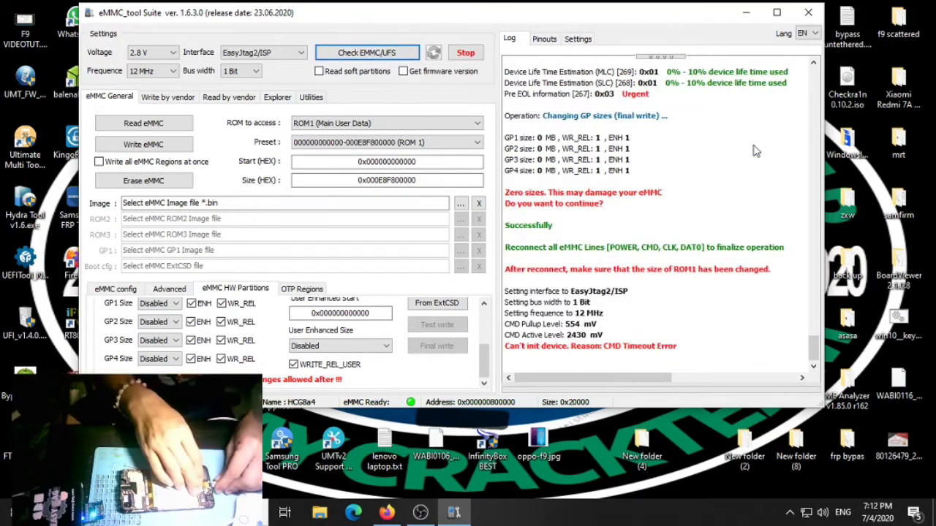
left_click(360, 56)
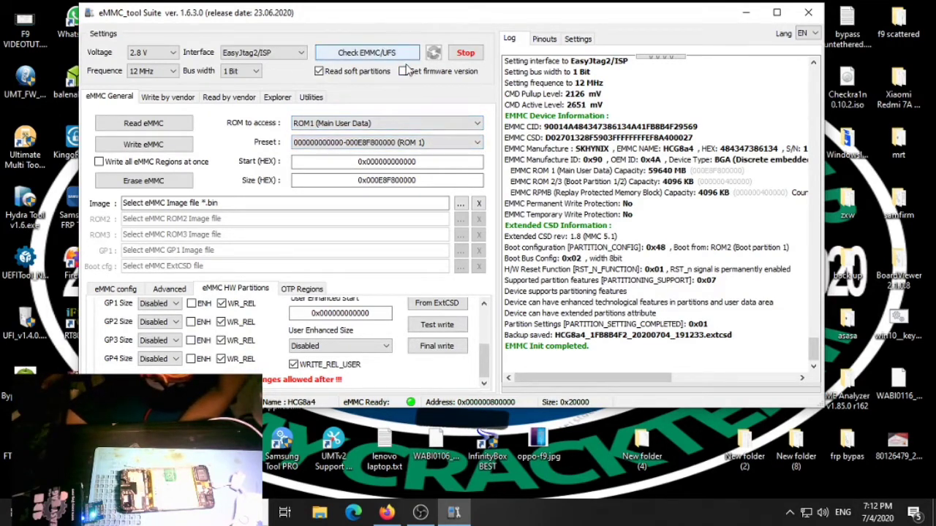
left_click(383, 56)
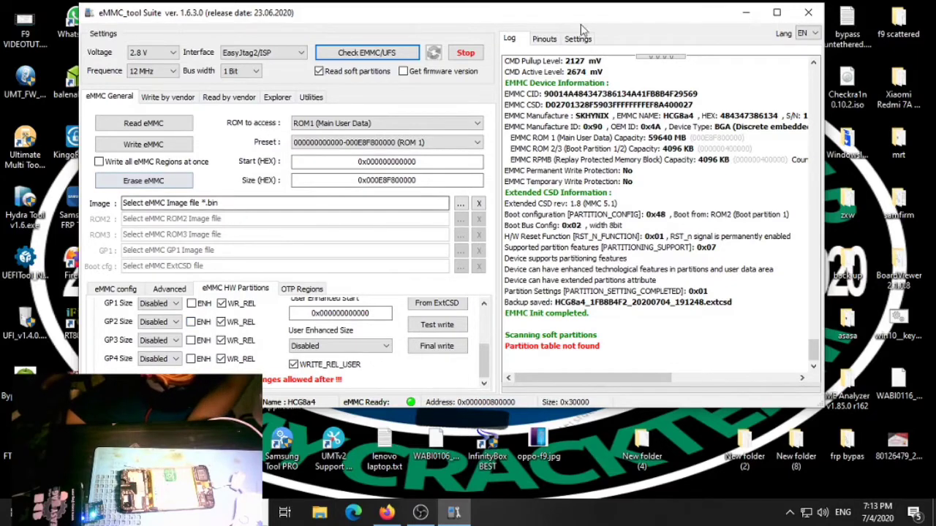
Turn on Get firmware version and run the eMMC check with the soft partition scan.
left_click(403, 71)
left_click(379, 56)
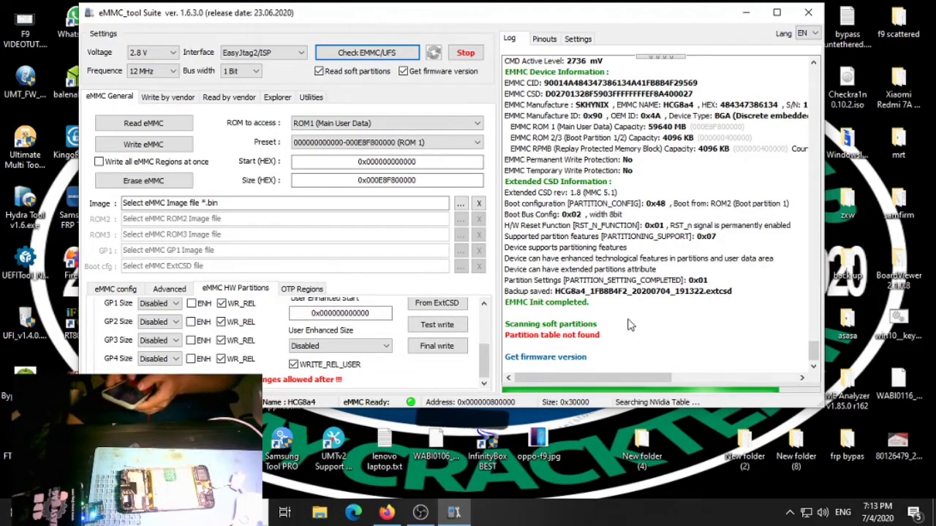
scroll(642, 322, "up", 1)
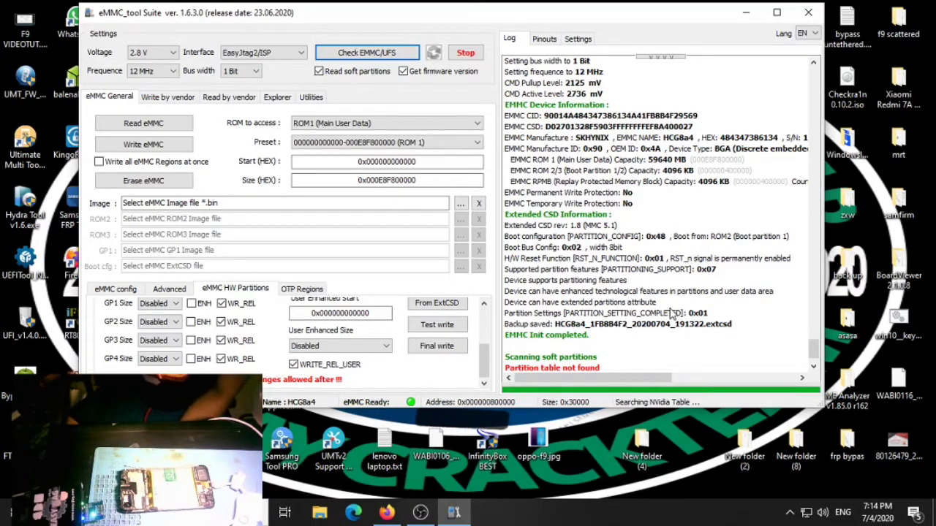
right_click(701, 469)
left_click(737, 319)
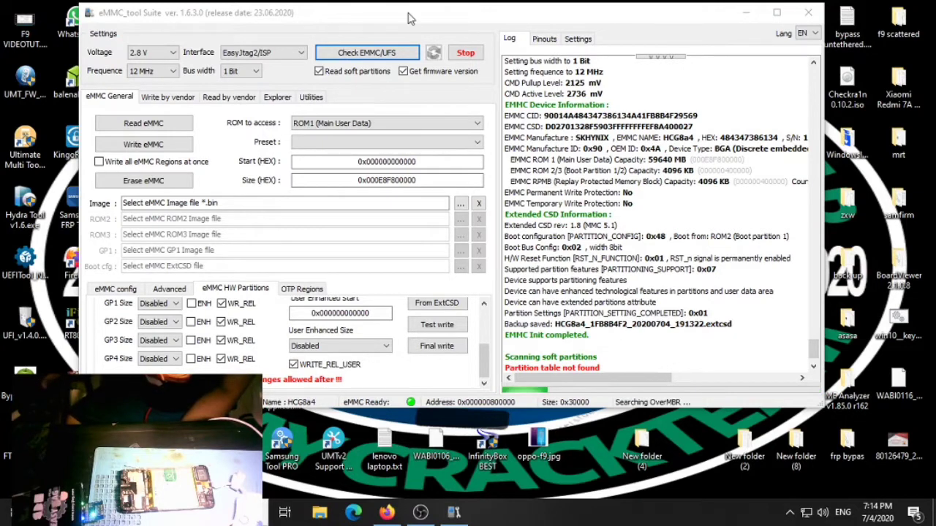
Stop the running firmware version scan and dismiss the access violation error.
left_click(463, 52)
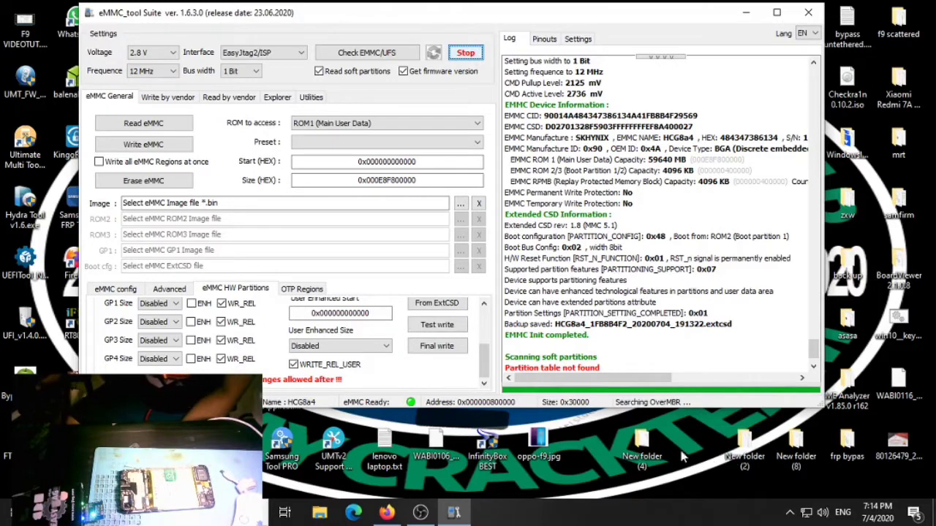
right_click(694, 468)
left_click(742, 317)
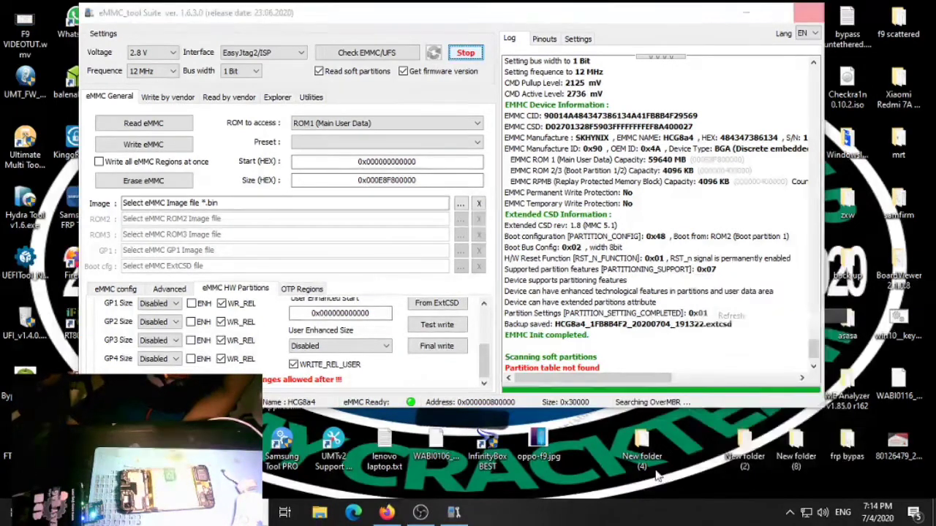
right_click(685, 488)
left_click(714, 322)
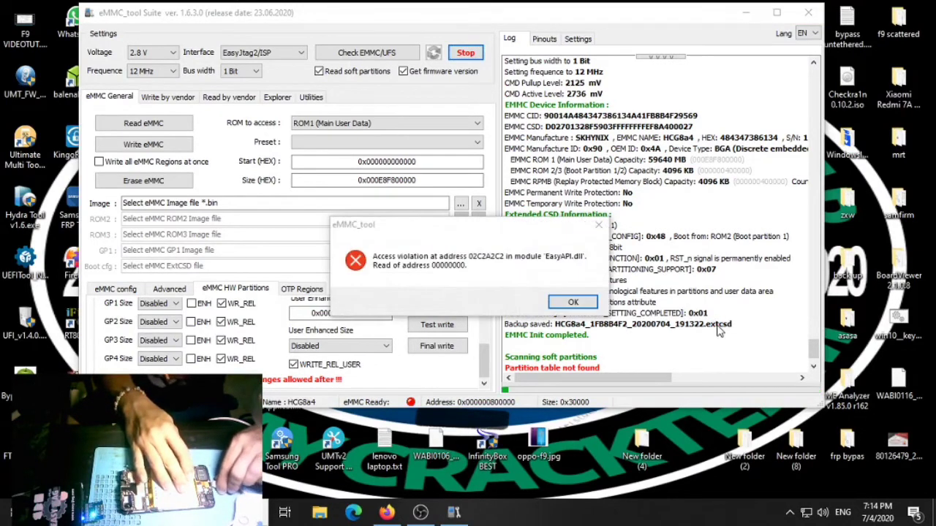
left_click(585, 302)
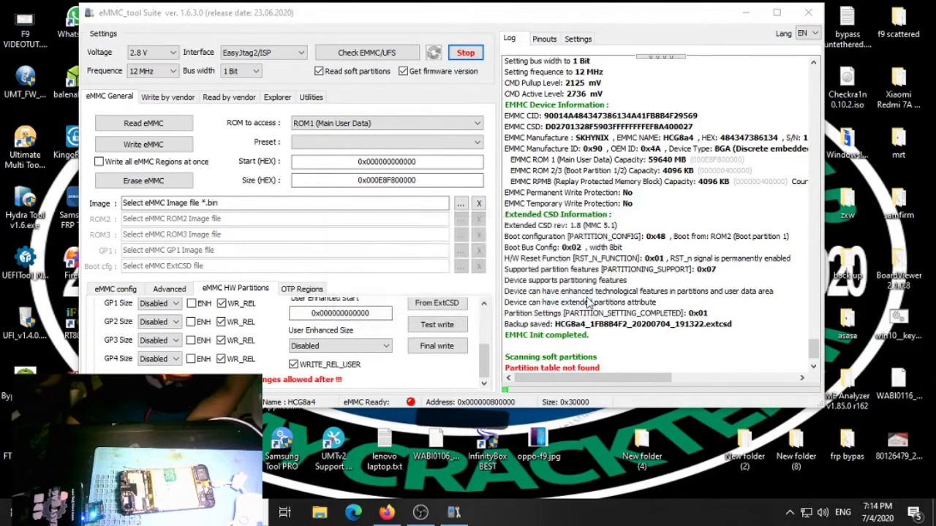
left_click(678, 348)
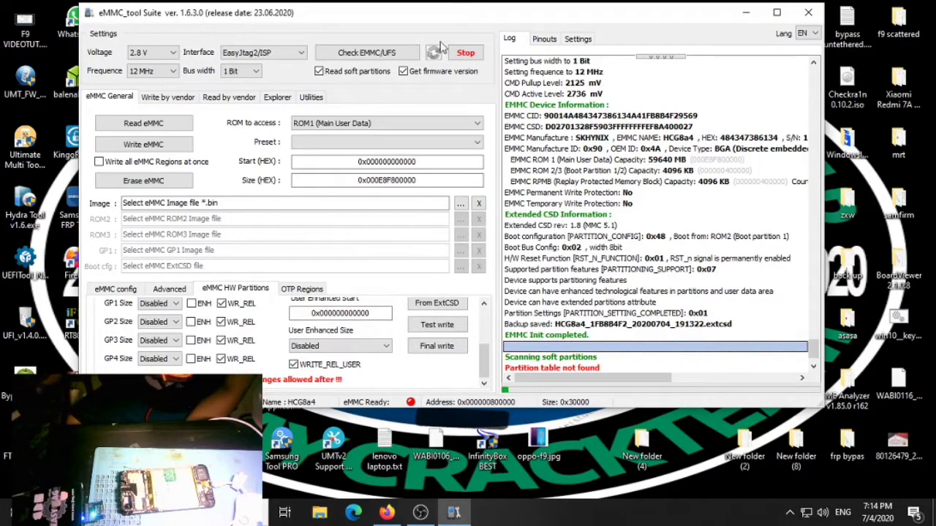
left_click(467, 56)
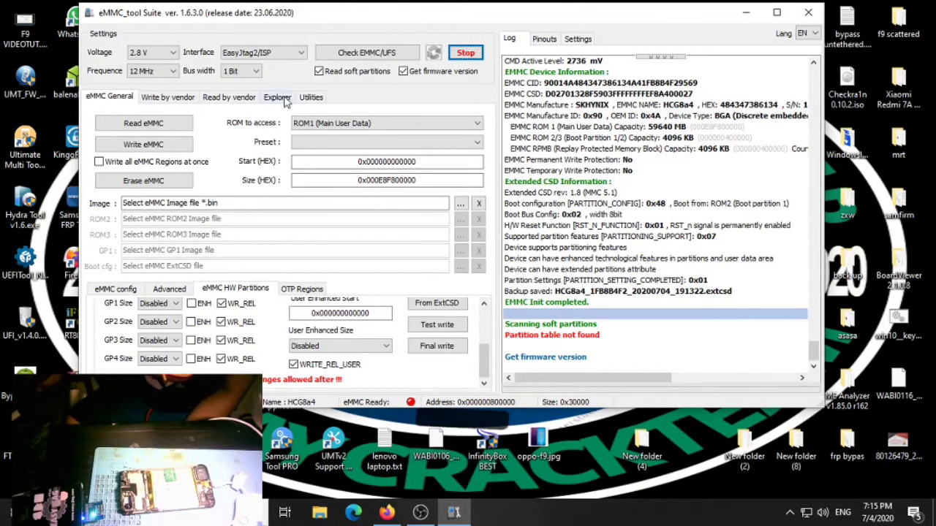
Stop the restarted eMMC scan, turn off Read soft partitions and Get firmware version, and check the eMMC again.
left_click(370, 54)
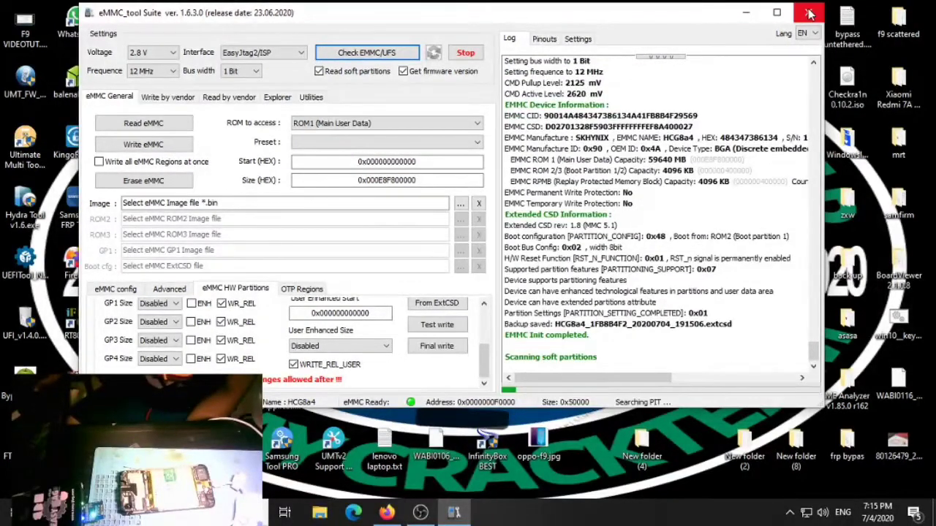
left_click(465, 54)
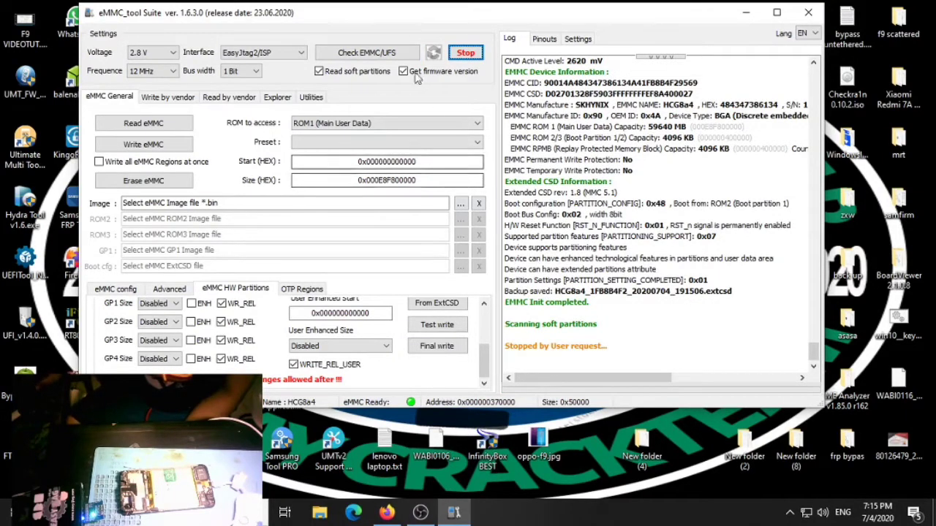
left_click(320, 72)
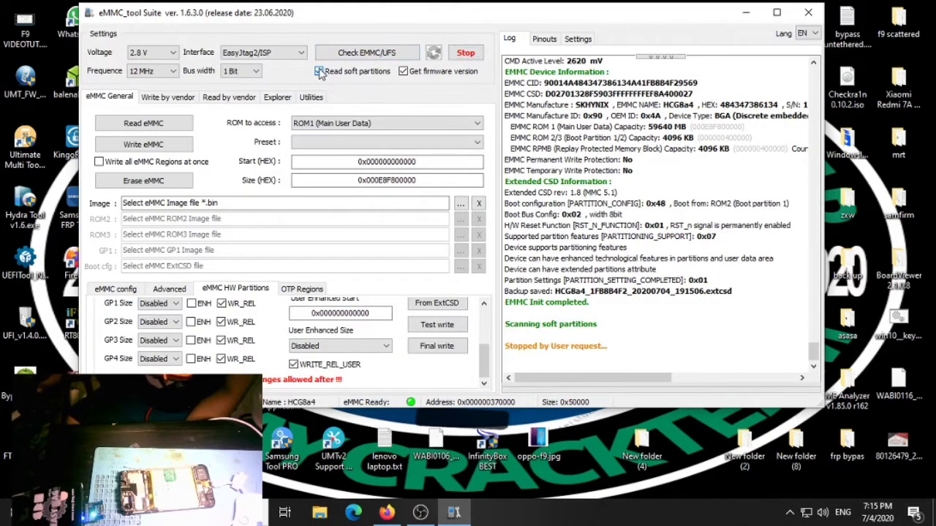
left_click(402, 72)
left_click(395, 57)
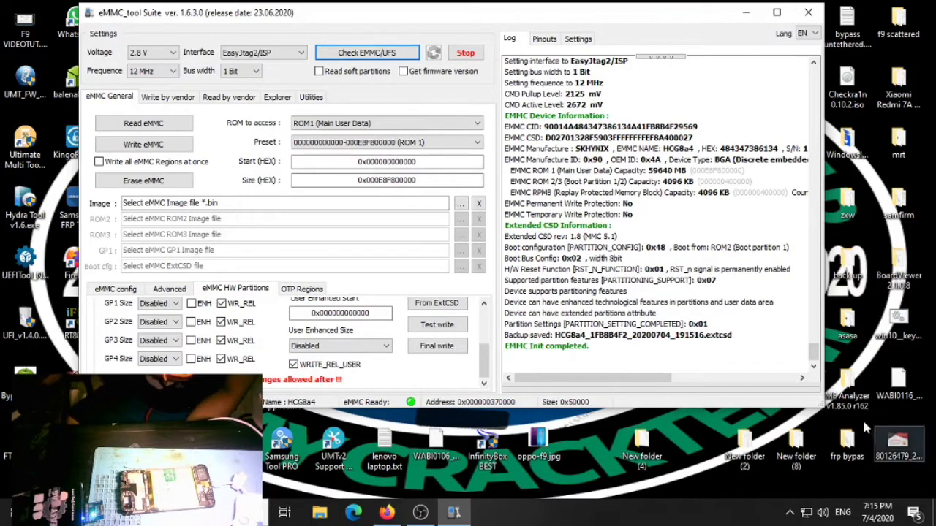
Try the 128 Mb size preset and reselect ROM1 (Main User Data) as the ROM to access.
left_click(458, 140)
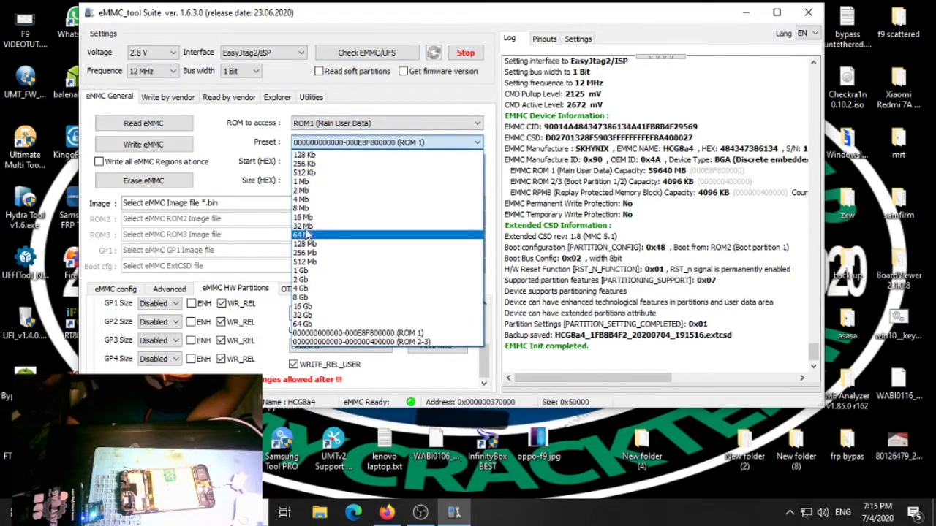
left_click(316, 244)
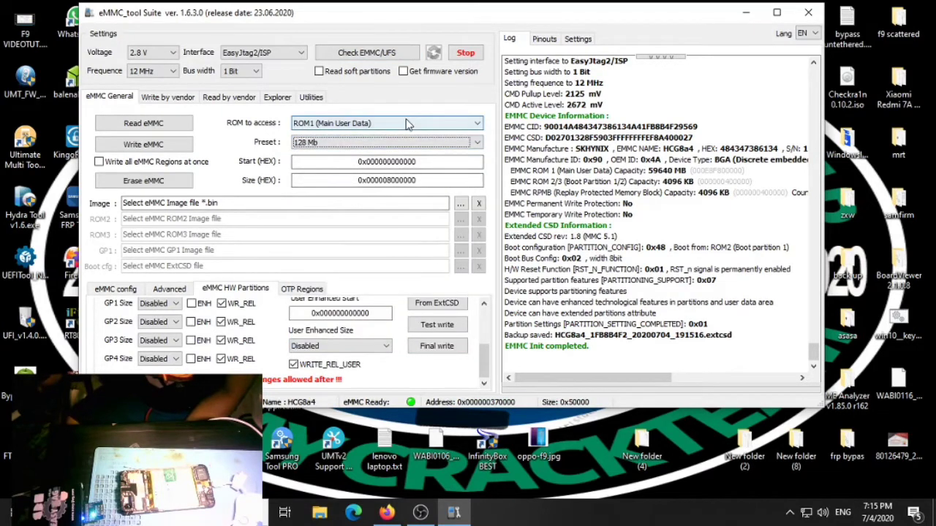
left_click(380, 124)
left_click(350, 136)
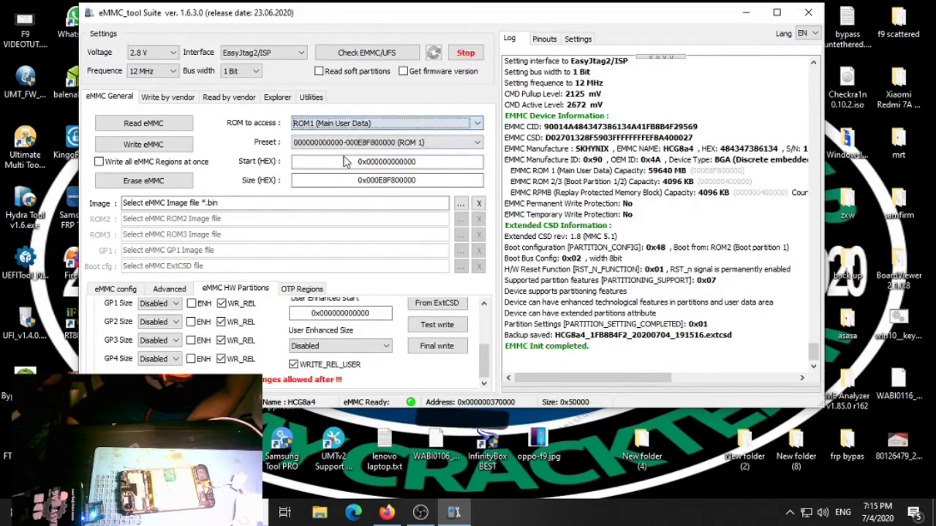
left_click(460, 203)
left_click(172, 135)
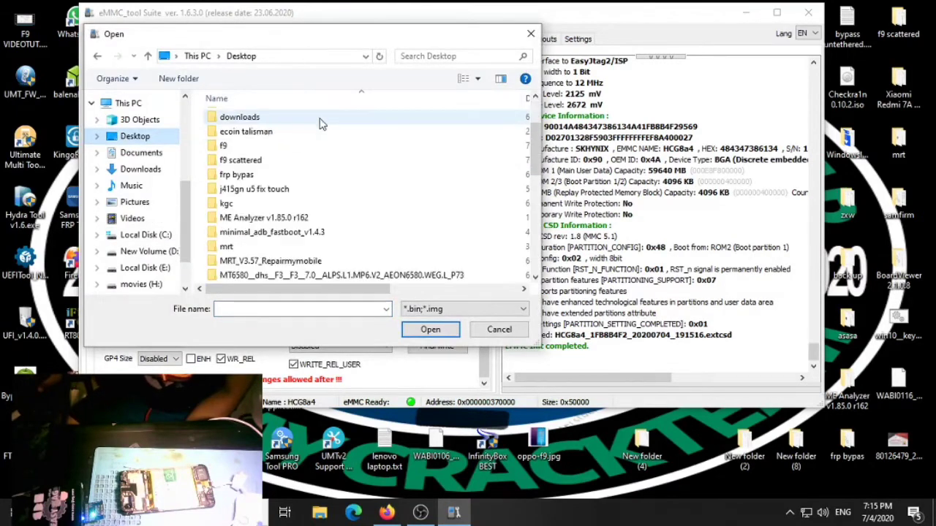
double_click(246, 146)
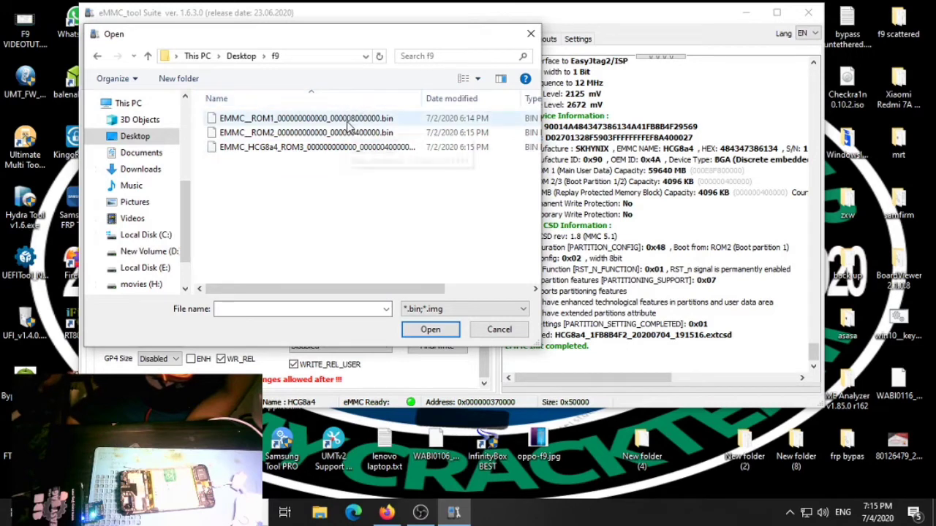
double_click(374, 119)
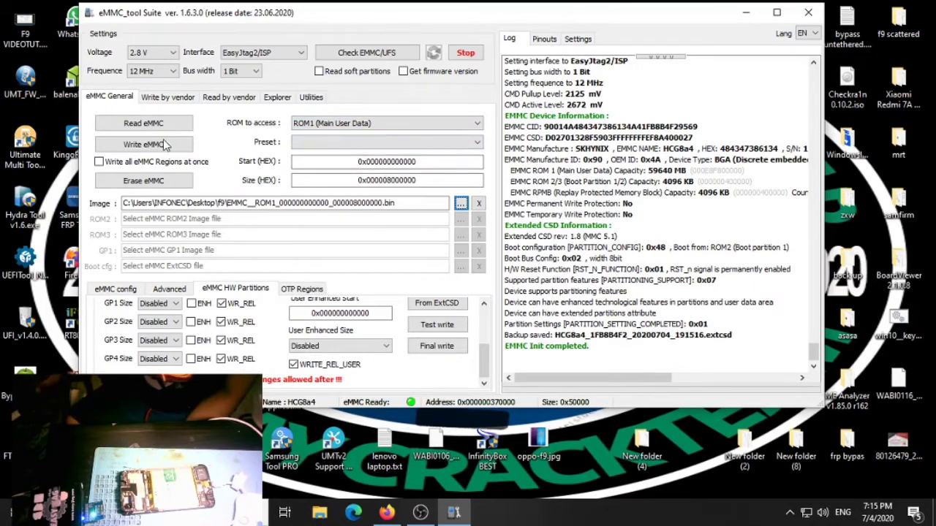
Set the size preset to 128 Mb, try to write the loaded image to ROM1 and dismiss the error notification.
left_click(406, 142)
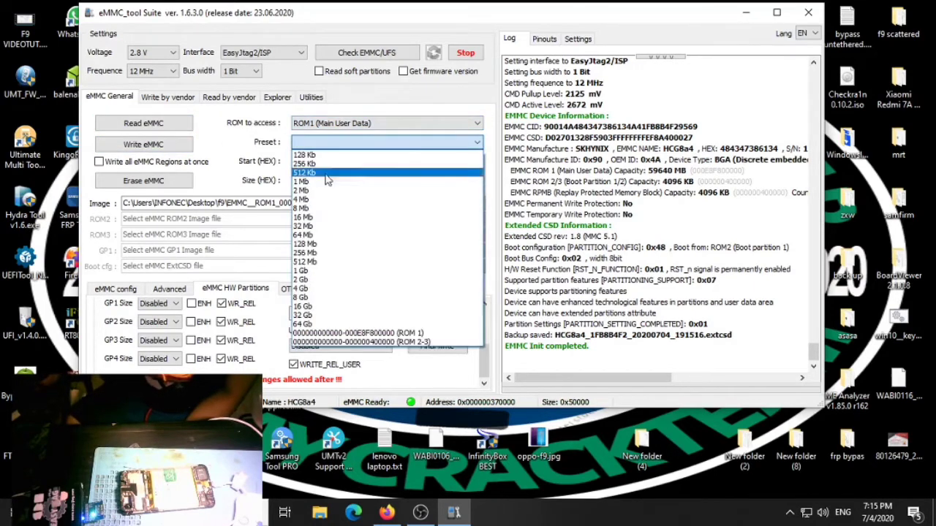
left_click(304, 243)
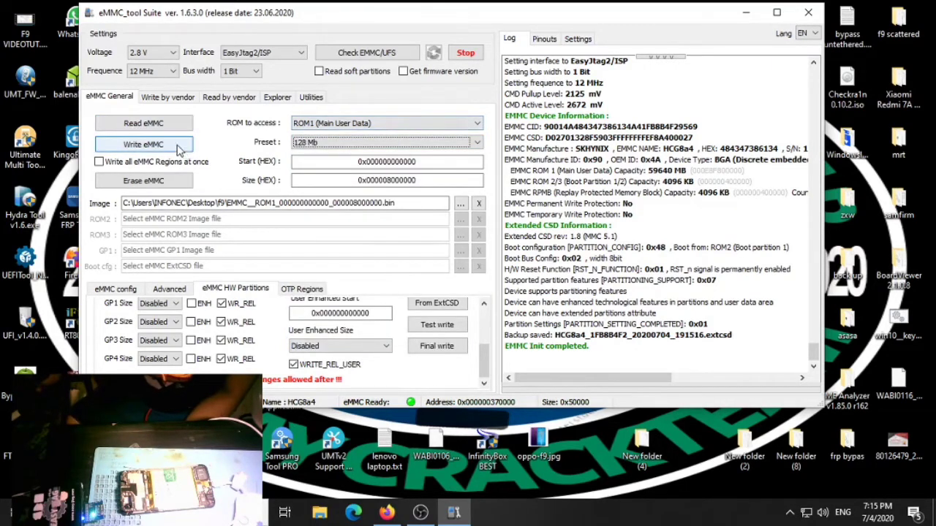
left_click(178, 146)
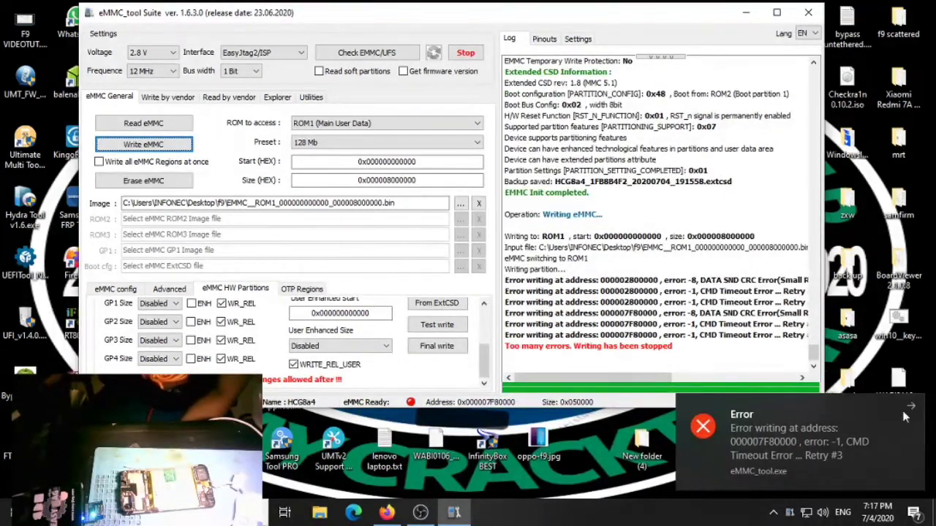
left_click(911, 407)
left_click(693, 356)
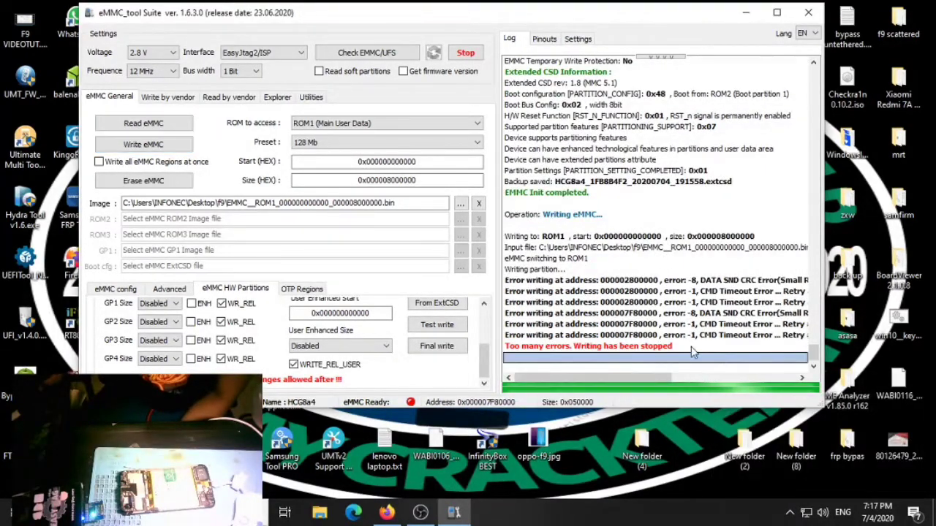
Keep the voltage at 2.8 V, set the frequency to 36 MHz and erase ROM1 (Main User Data) using the 128 Mb preset.
left_click(173, 54)
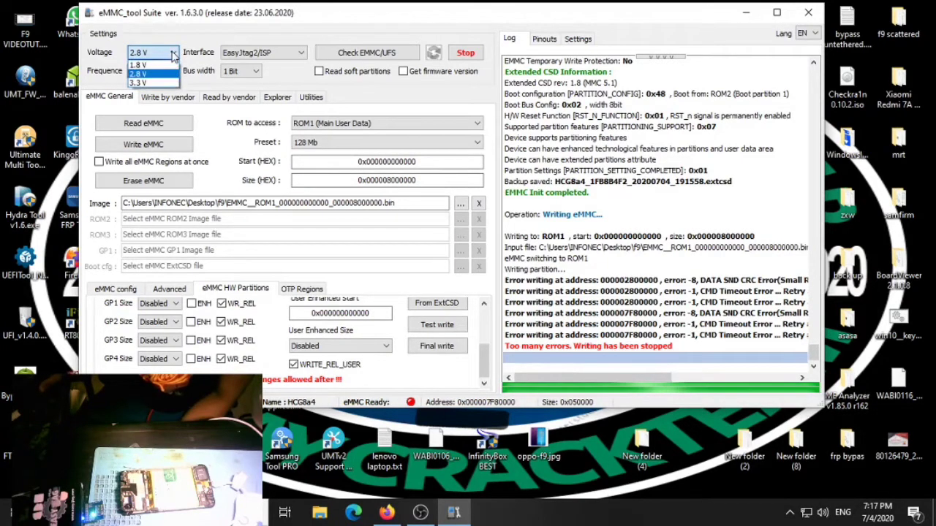
left_click(144, 76)
left_click(151, 70)
left_click(144, 147)
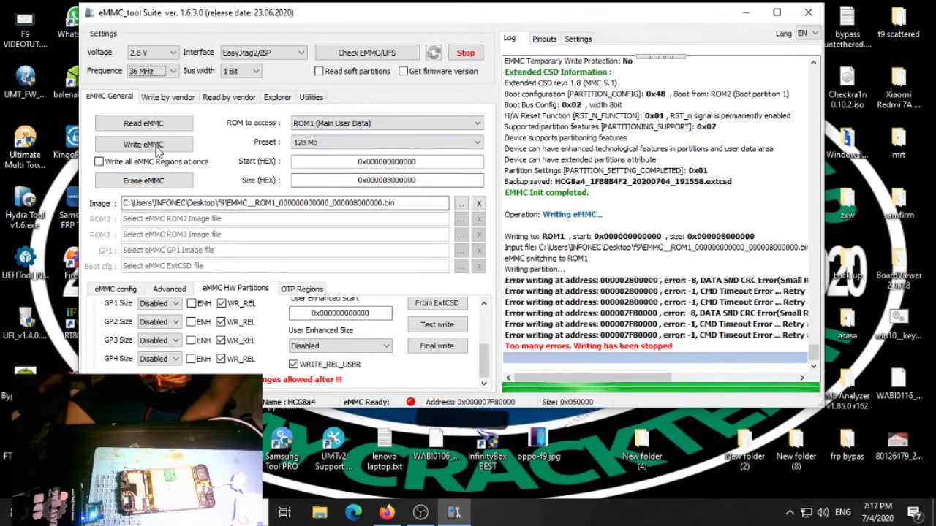
left_click(150, 181)
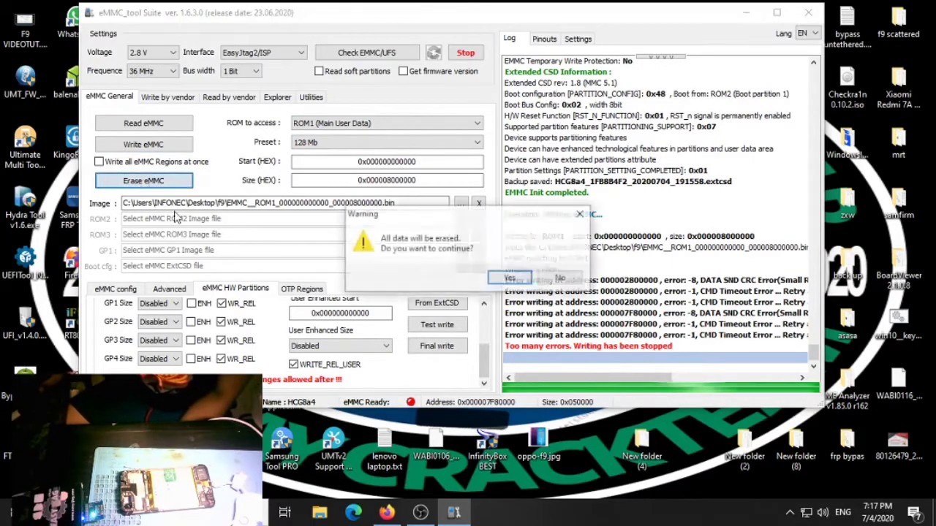
left_click(509, 279)
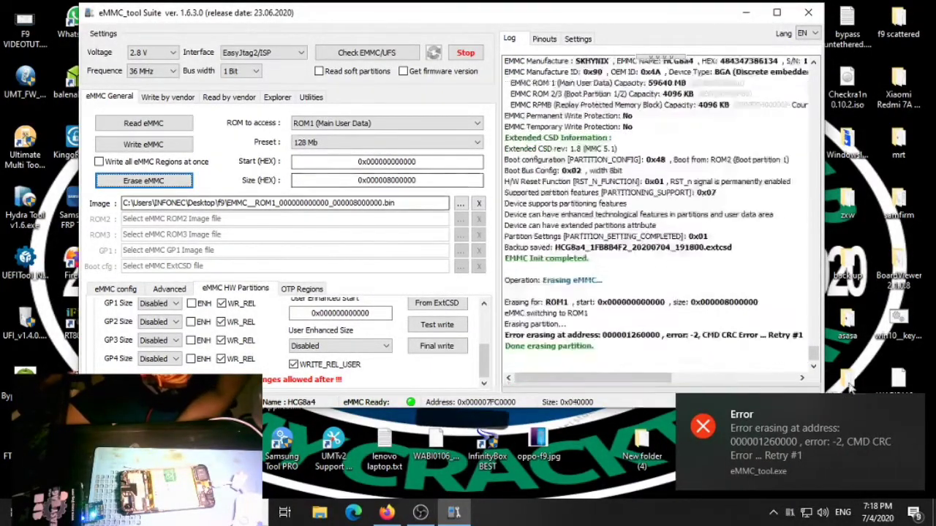
left_click(911, 411)
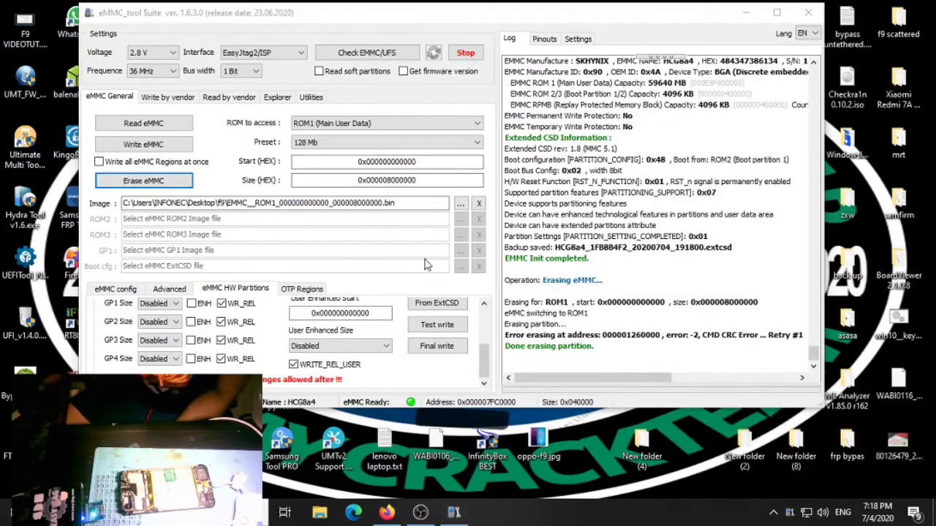
Select ROM2 (Boot Partition 1) with the 4 Mb preset and erase it, accepting the data loss warning.
left_click(414, 123)
left_click(357, 146)
left_click(358, 142)
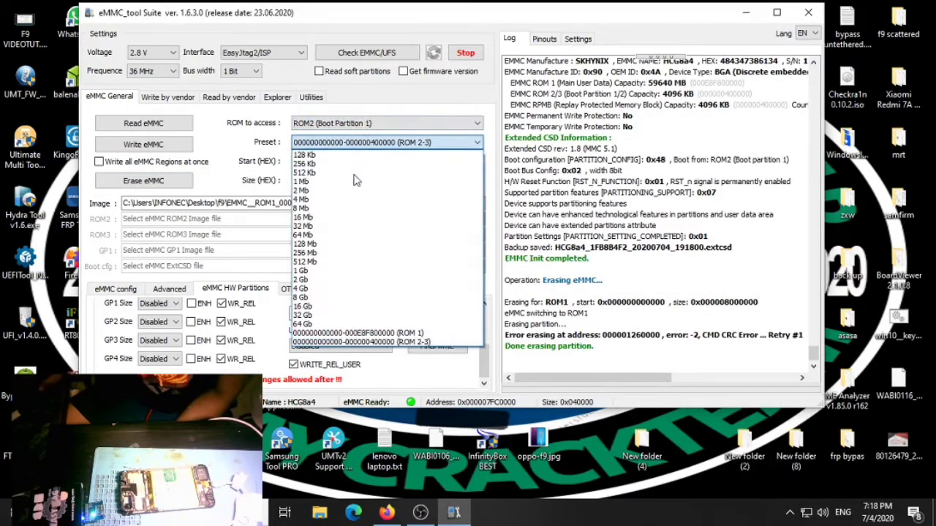
left_click(322, 200)
left_click(146, 181)
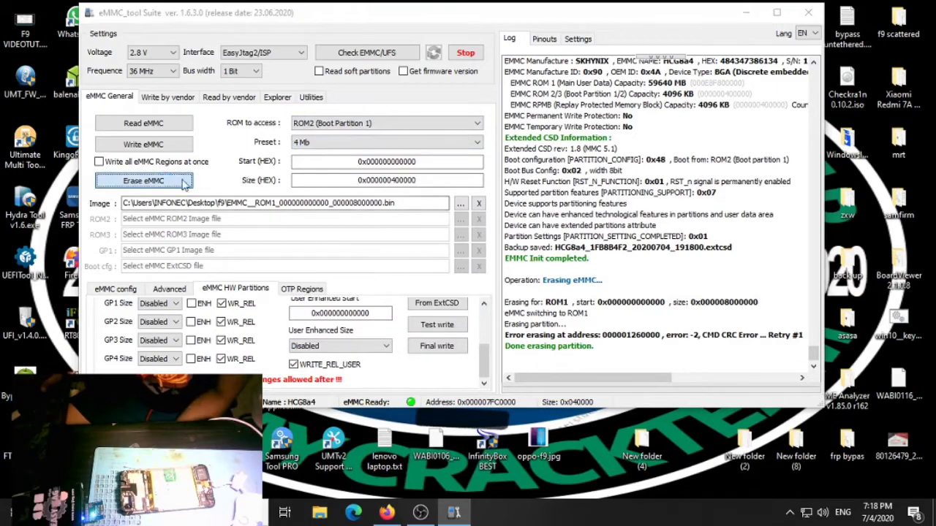
left_click(514, 277)
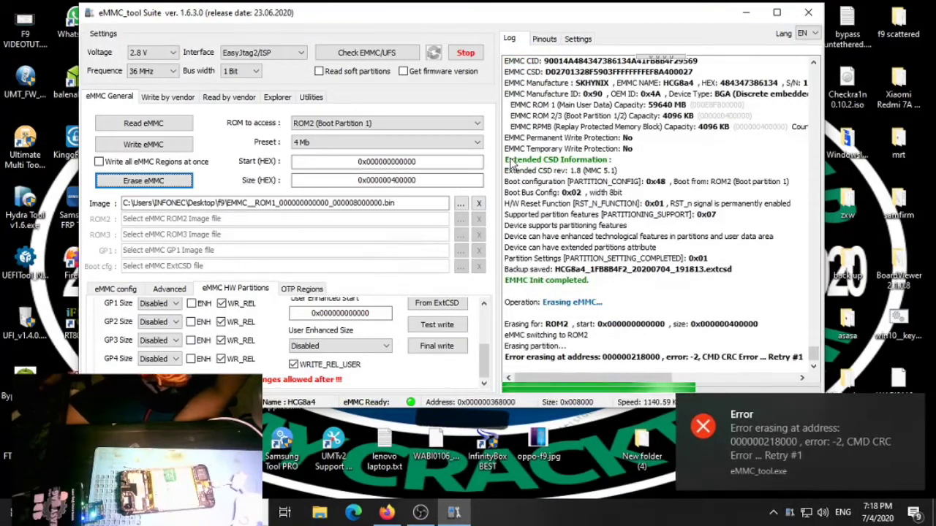
Select ROM3 (Boot Partition 2) with the 4 Mb preset and erase it, accepting the data loss warning.
left_click(365, 128)
left_click(369, 155)
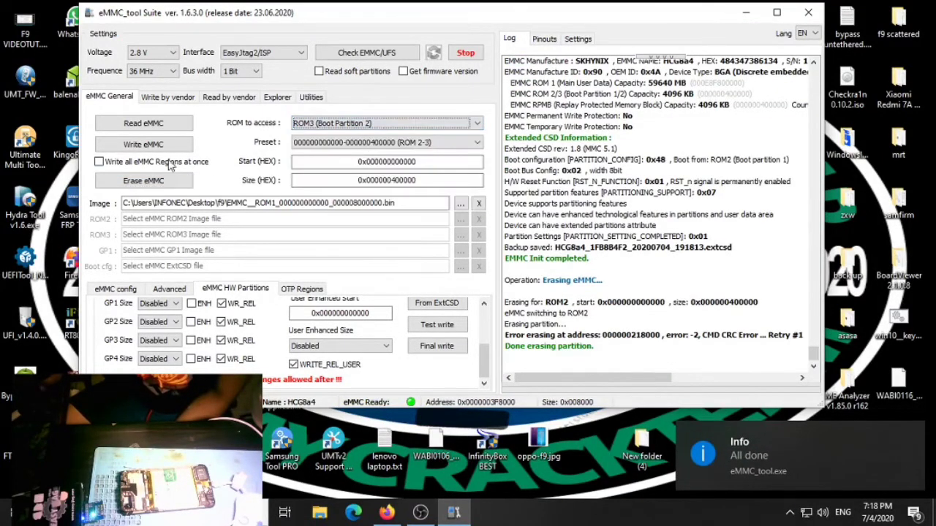
left_click(386, 143)
left_click(321, 208)
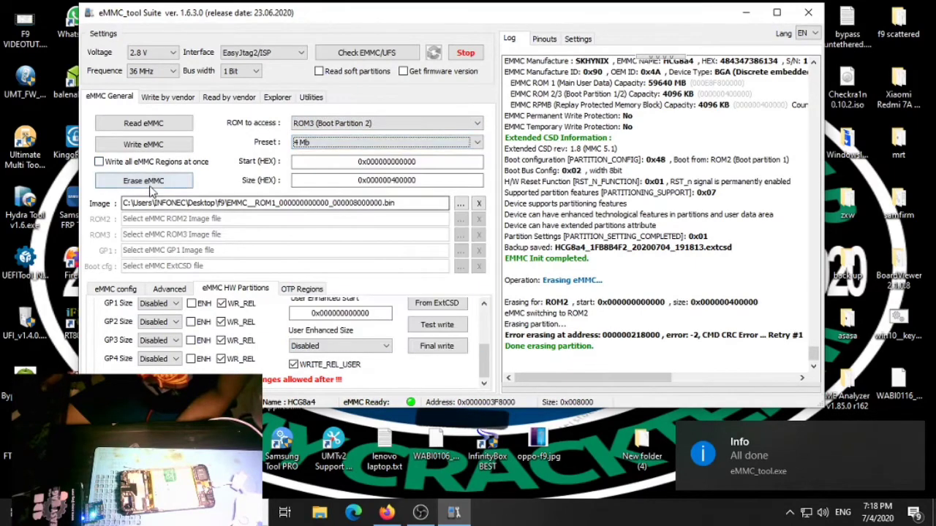
left_click(150, 184)
left_click(507, 276)
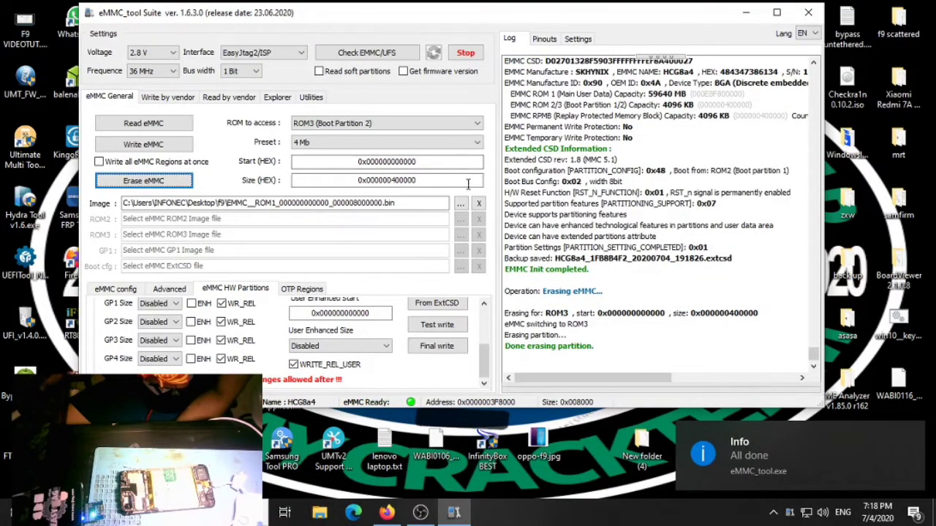
Switch back to ROM1 (Main User Data) with the 128 Mb preset and try to write the loaded ROM1 image.
left_click(451, 123)
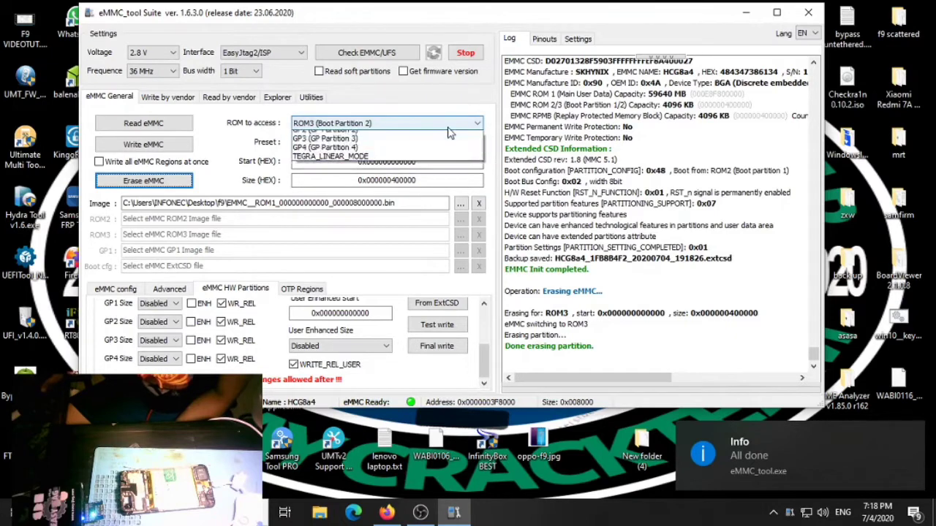
left_click(380, 133)
left_click(380, 143)
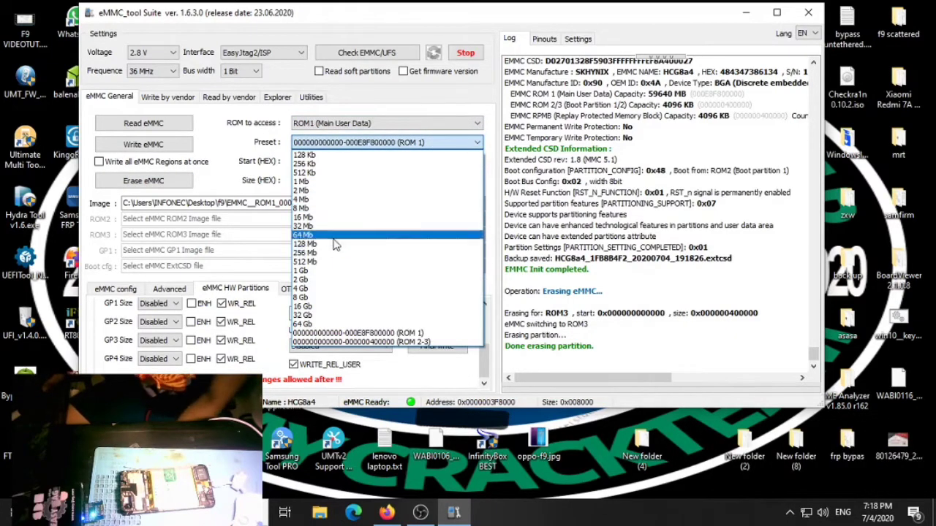
left_click(331, 244)
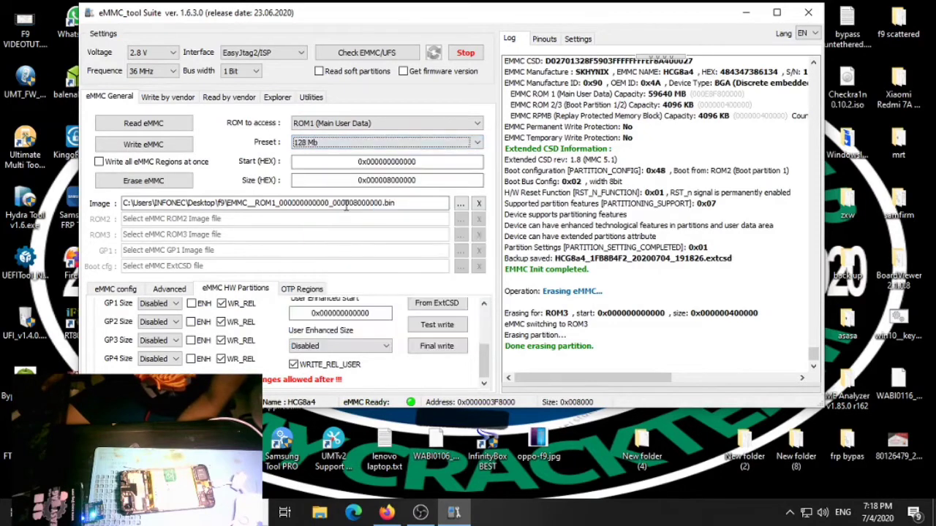
left_click(141, 147)
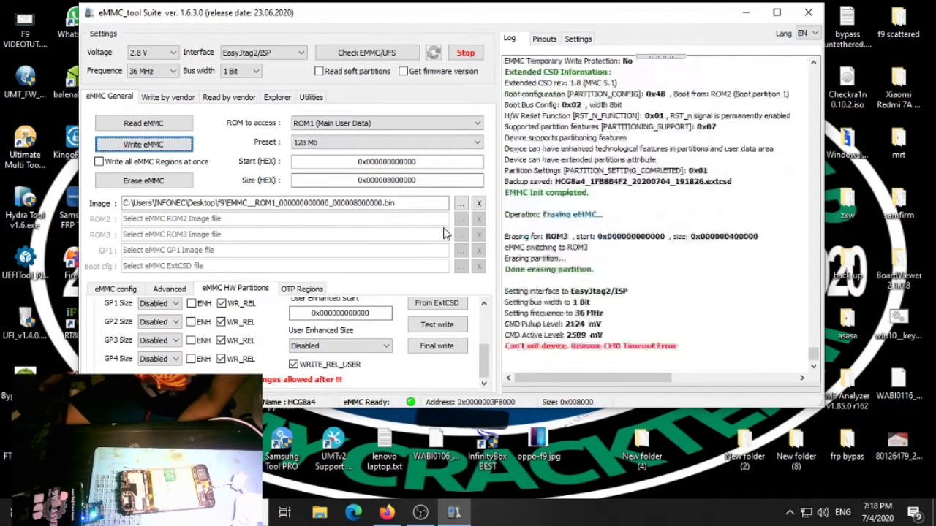
Recheck the eMMC connection, keeping the voltage at 2.8 V and the frequency at 36 MHz.
left_click(373, 54)
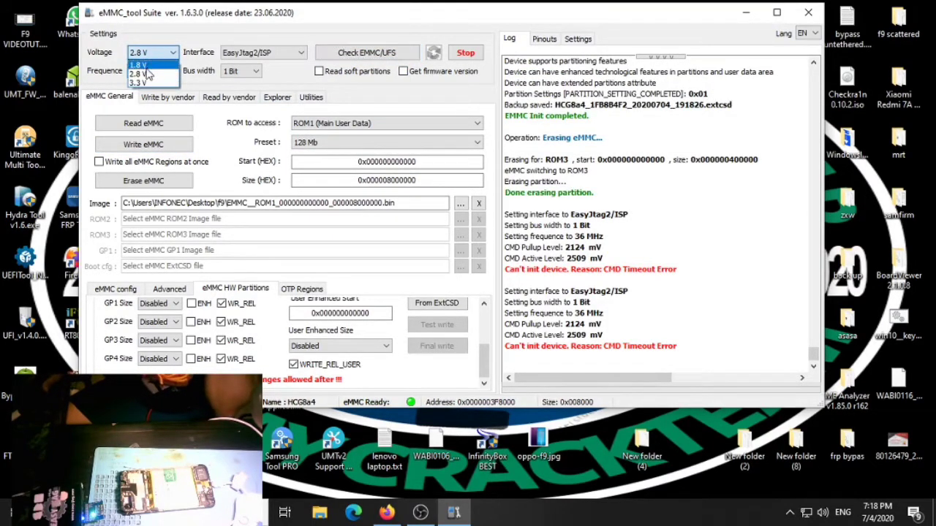
left_click(155, 70)
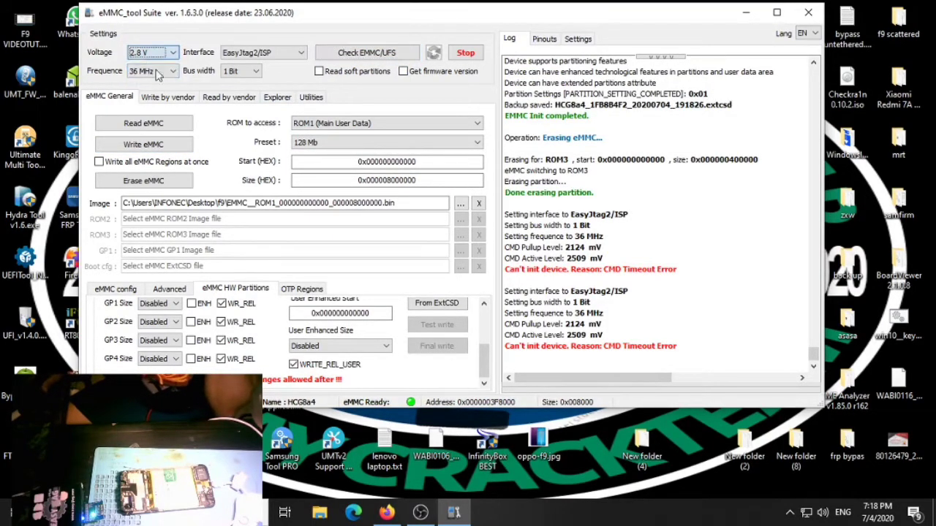
left_click(386, 56)
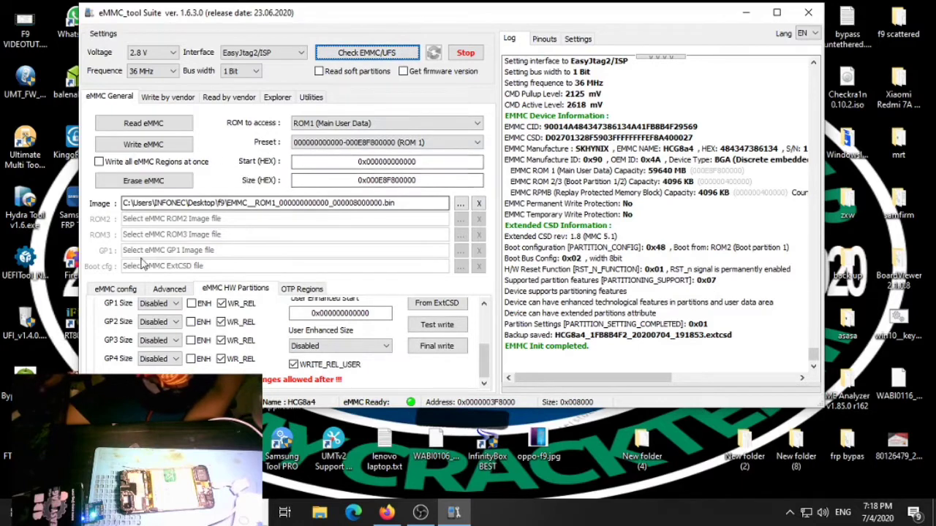
Try writing the ROM1 image with the full ROM 1 range preset, retry once and stop the write.
left_click(183, 144)
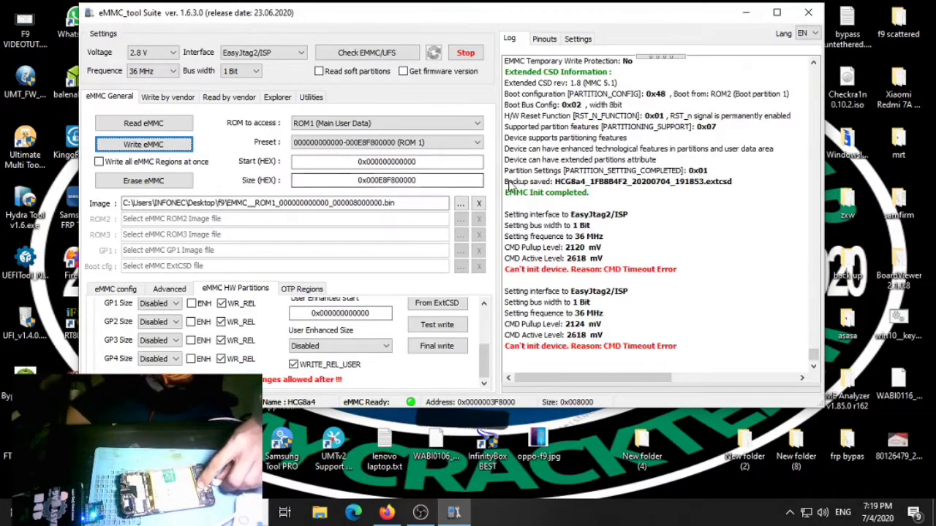
left_click(150, 145)
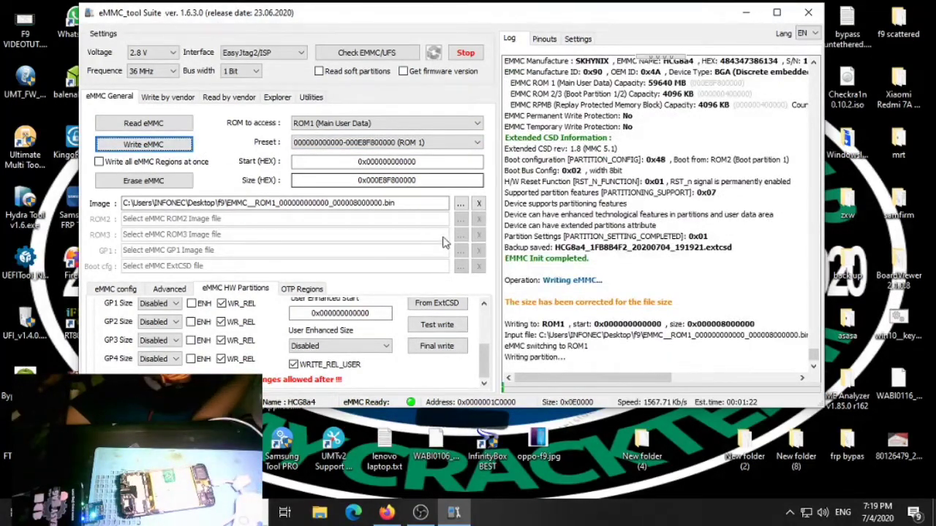
left_click(466, 53)
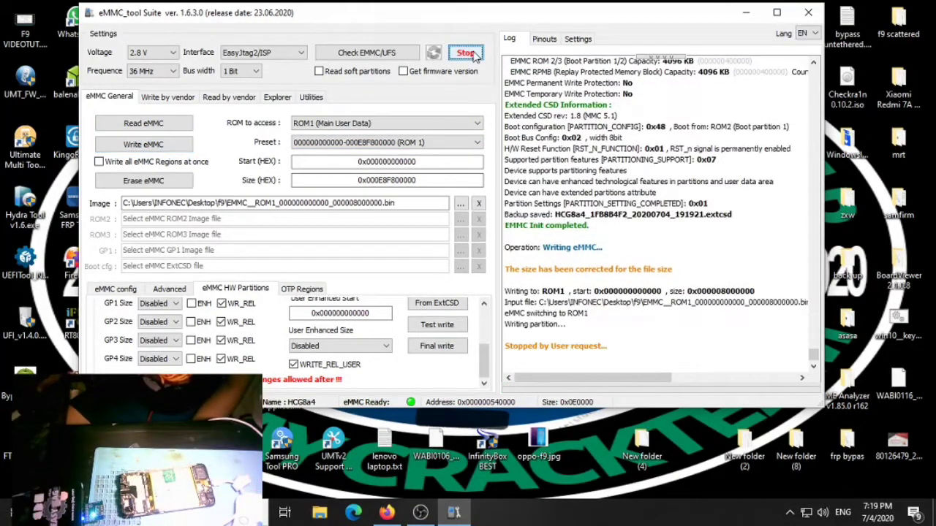
Set the size preset to 128 Mb, write the loaded image to ROM1 and dismiss the error notifications.
left_click(450, 141)
left_click(331, 245)
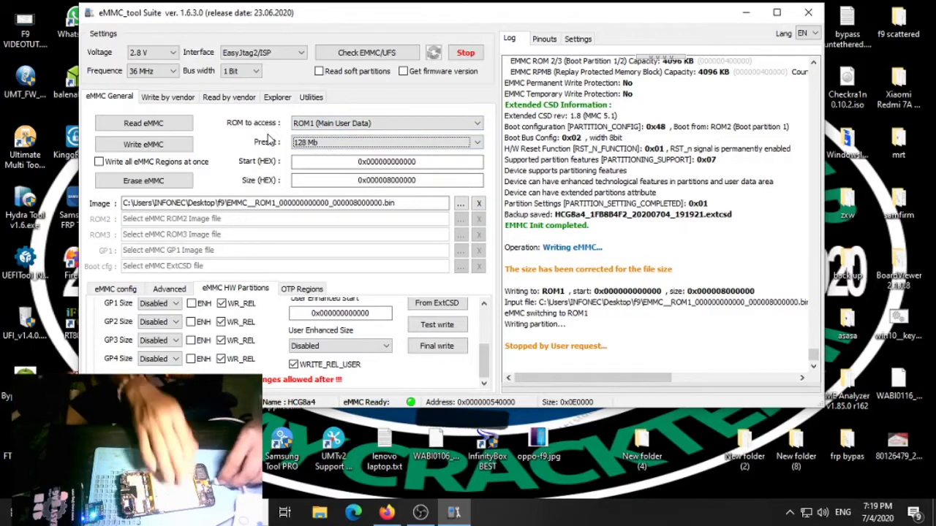
left_click(167, 147)
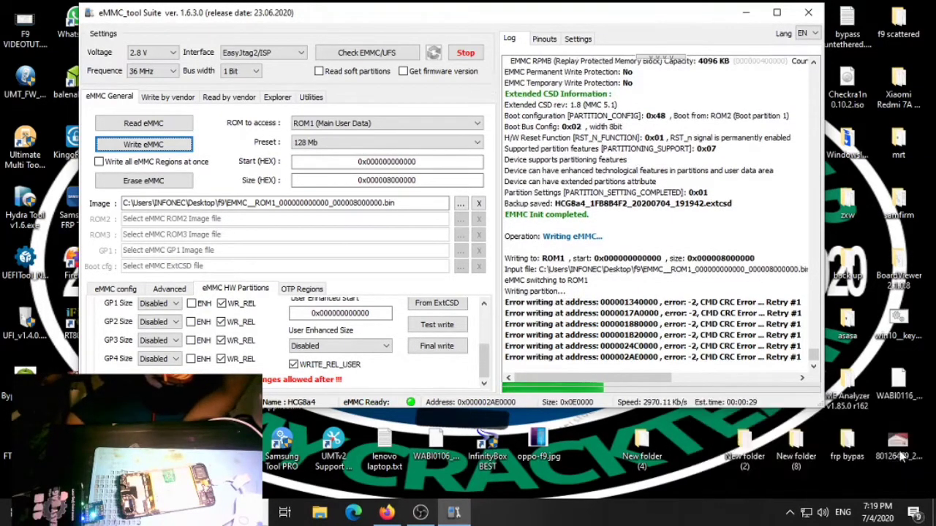
left_click(907, 412)
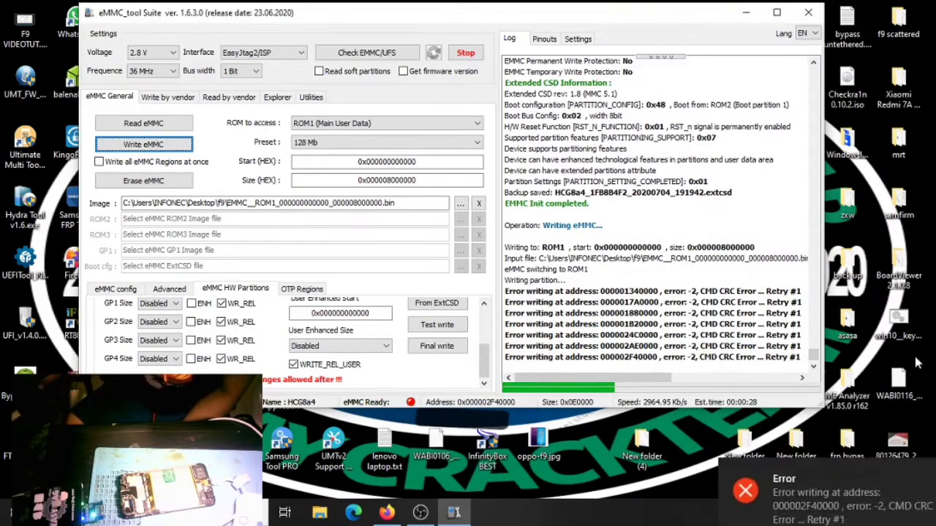
left_click(910, 408)
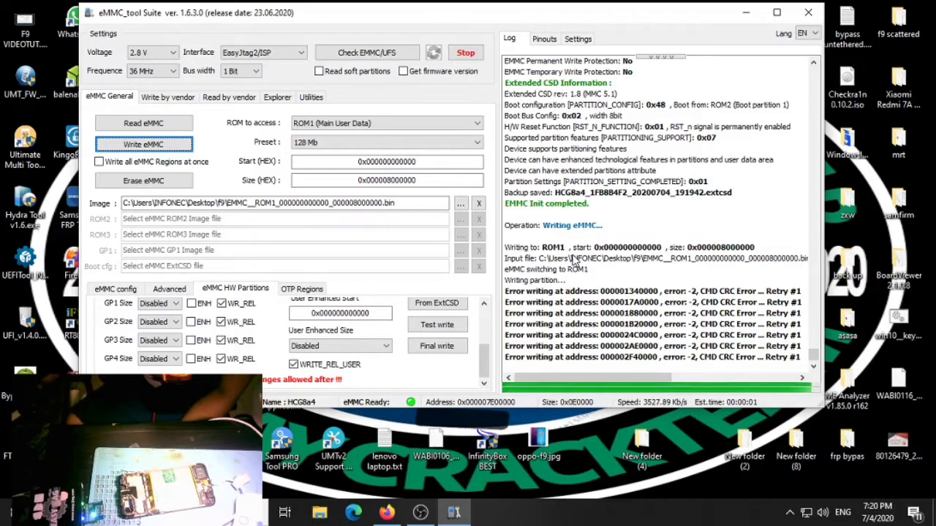
left_click(535, 360)
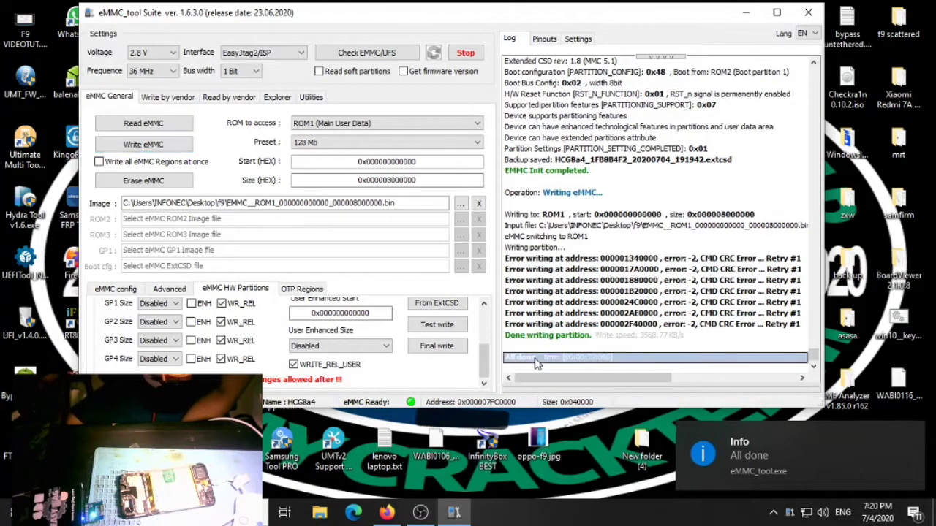
left_click(433, 126)
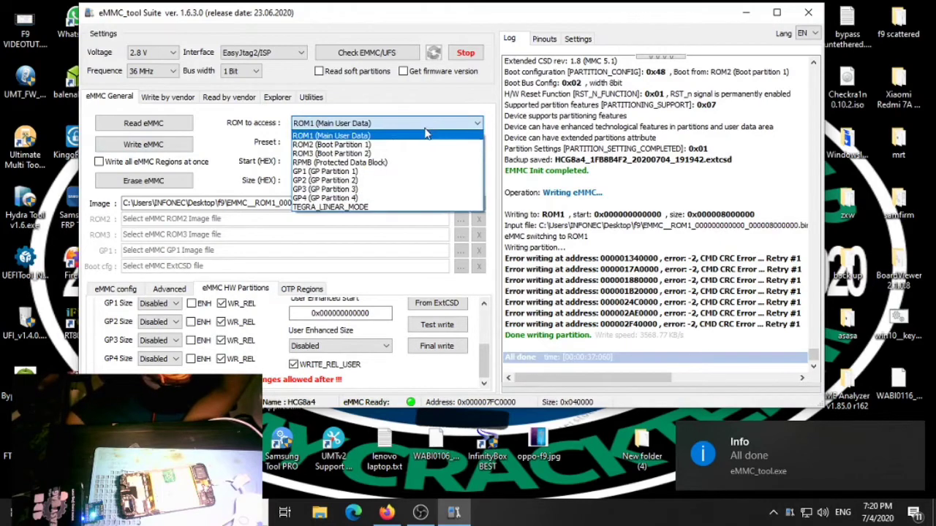
left_click(386, 145)
left_click(460, 203)
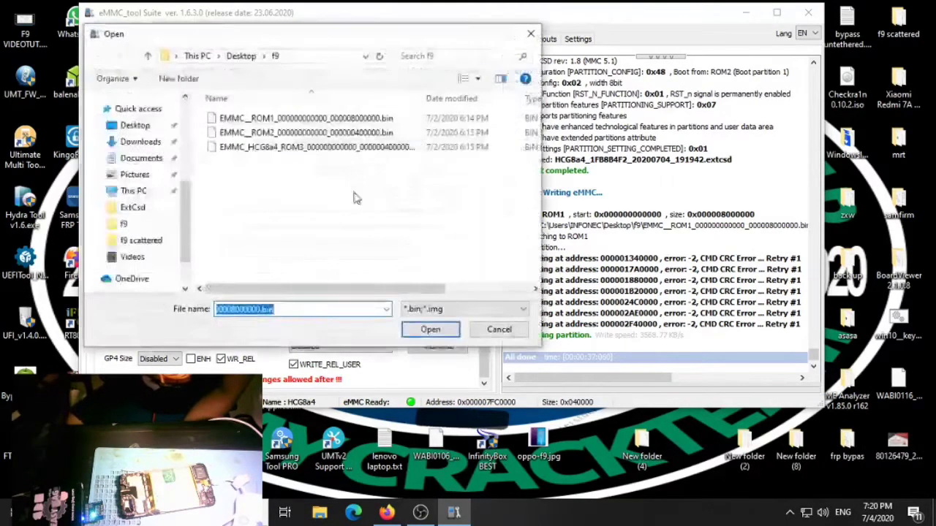
double_click(256, 133)
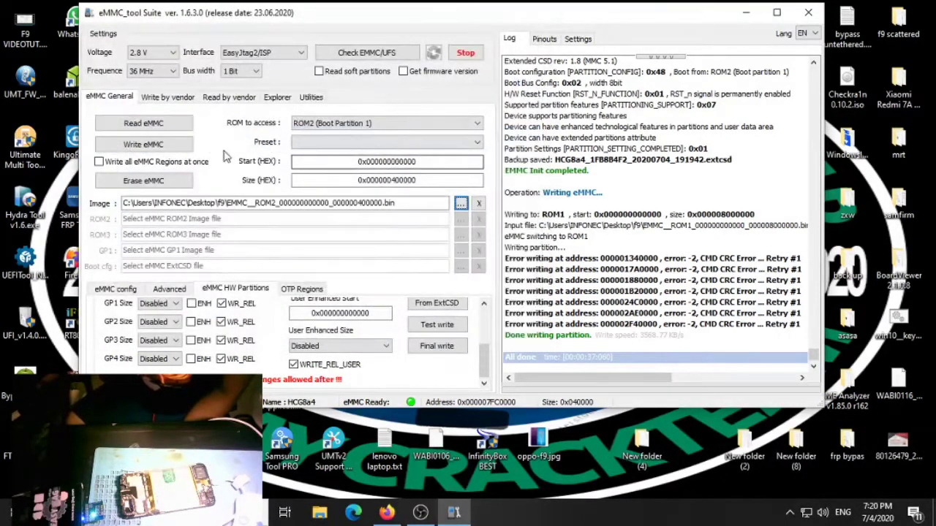
left_click(329, 142)
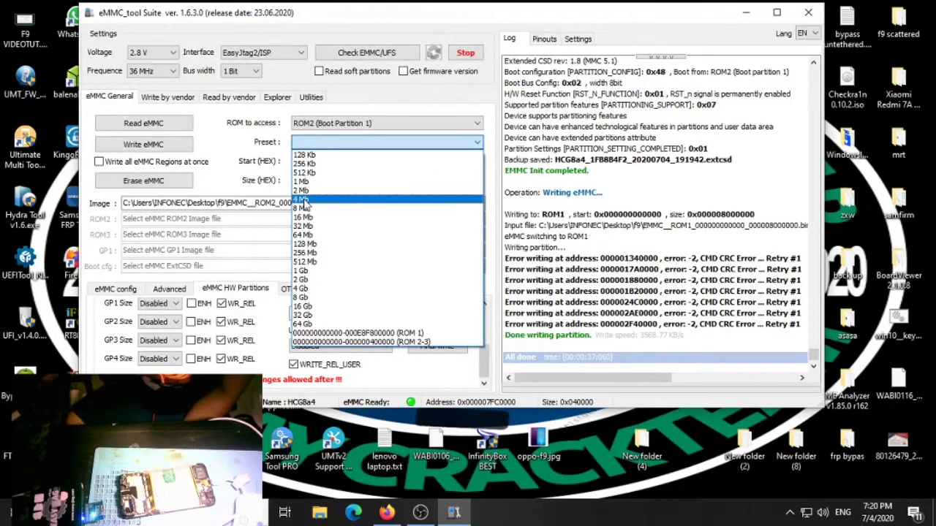
left_click(303, 200)
left_click(153, 145)
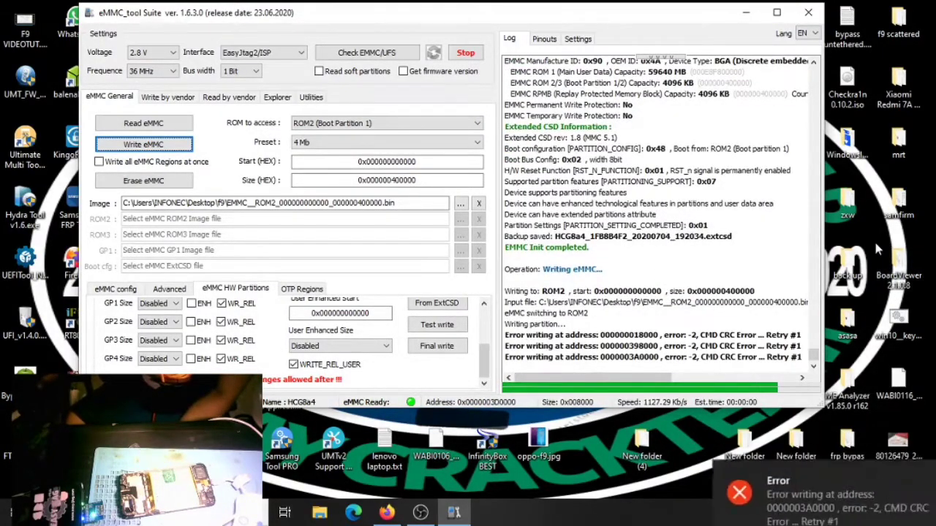
left_click(384, 122)
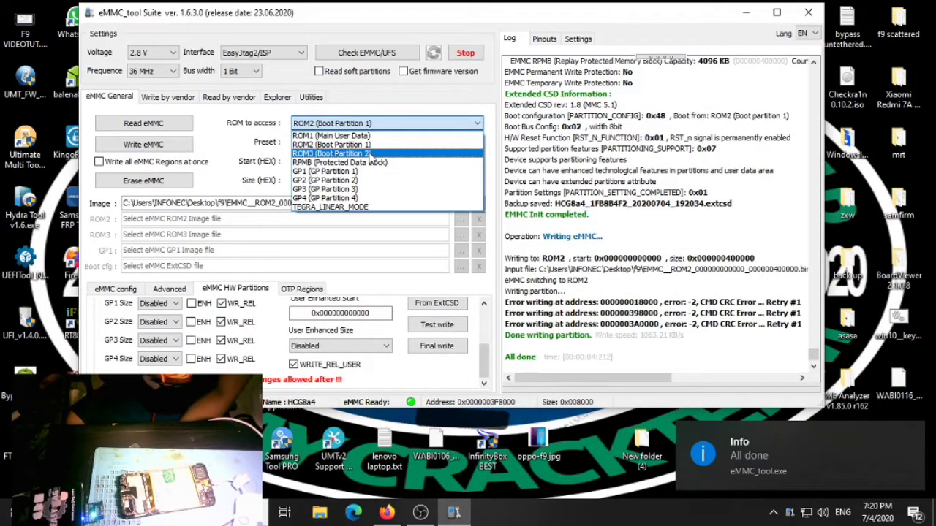
left_click(371, 153)
left_click(343, 142)
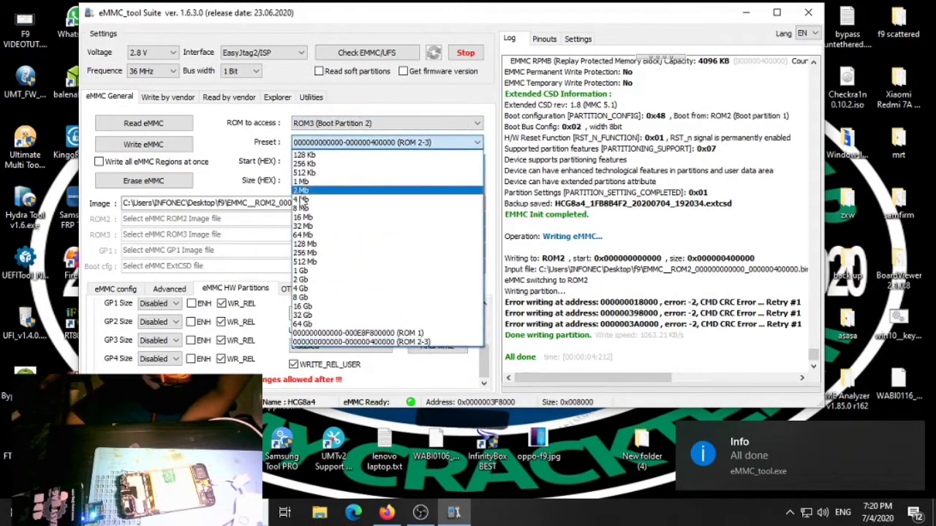
left_click(302, 200)
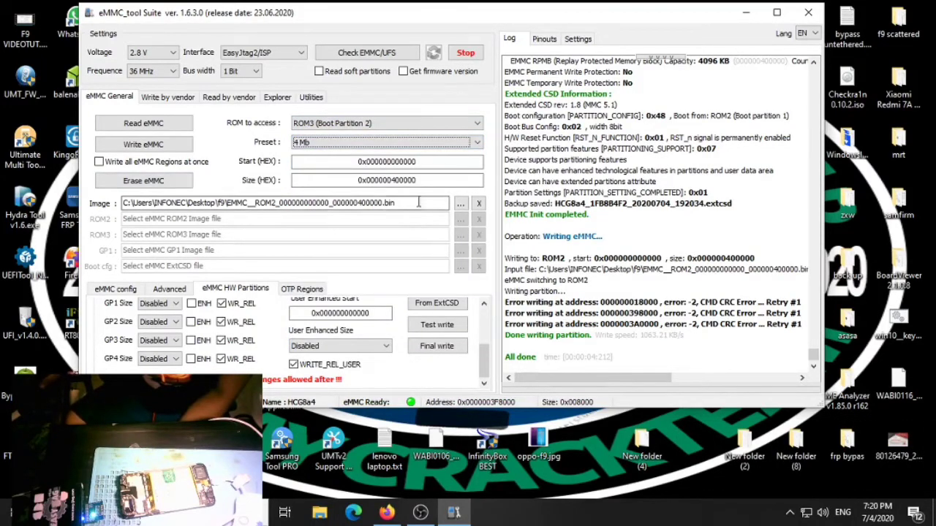
left_click(461, 204)
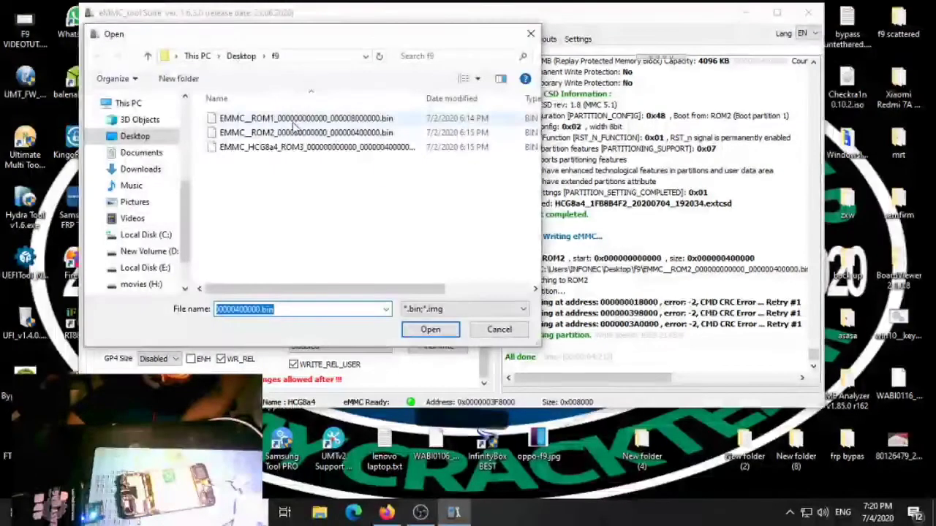
double_click(294, 149)
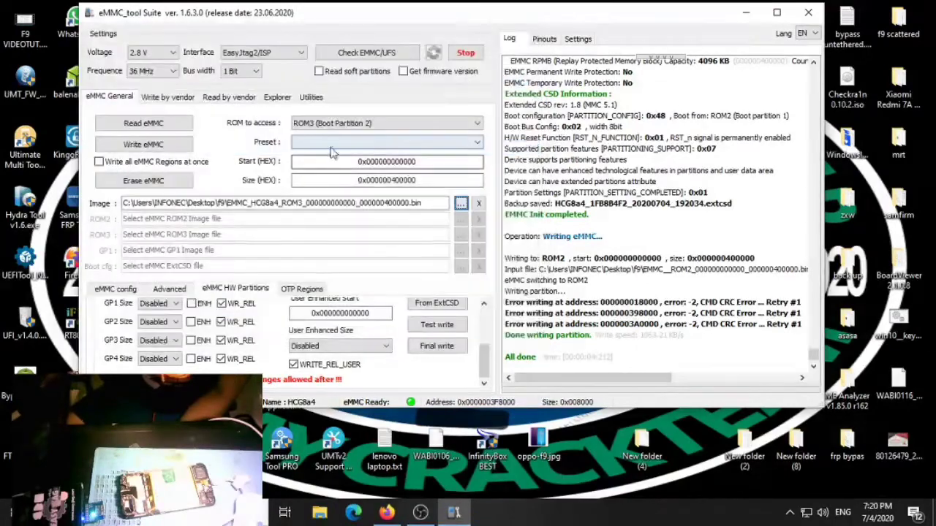
left_click(178, 149)
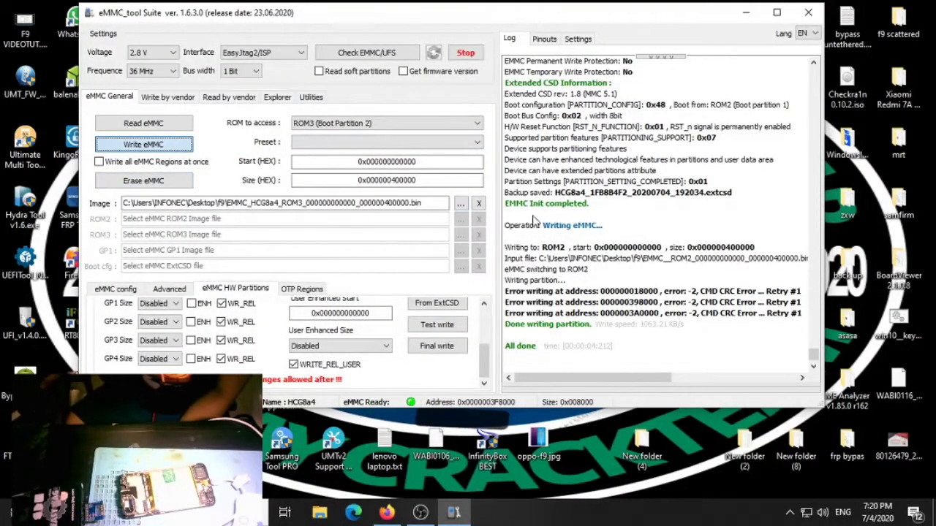
left_click(465, 53)
Set the size preset to 4 Mb, write the loaded image to ROM3 and dismiss the error notifications.
left_click(445, 142)
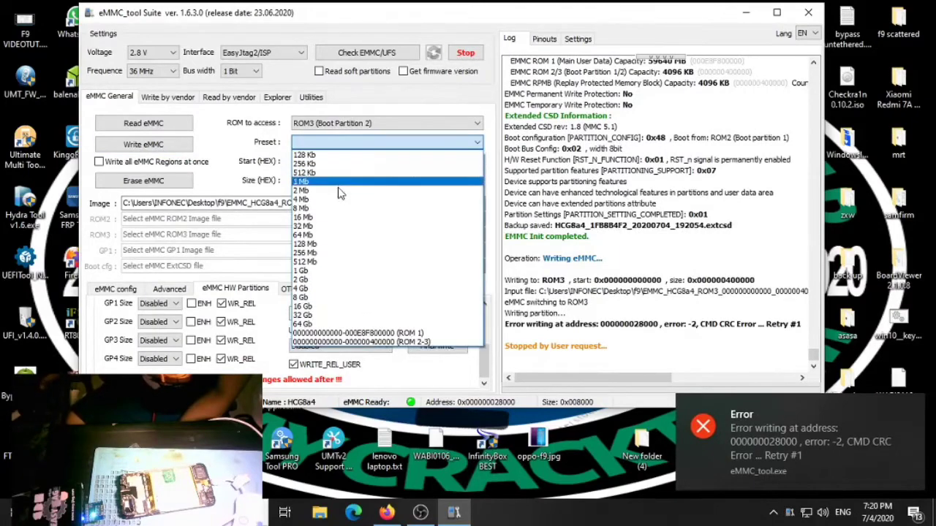
left_click(332, 206)
left_click(176, 149)
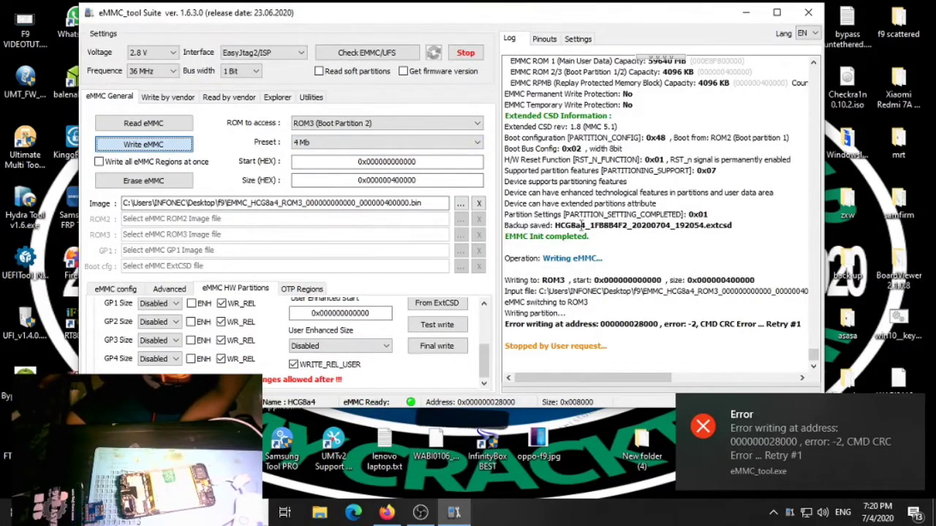
left_click(909, 408)
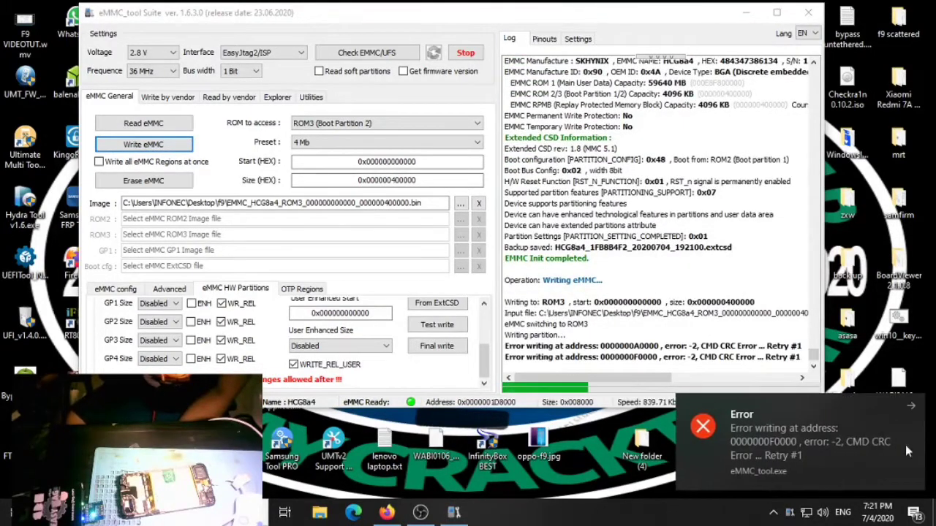
left_click(913, 405)
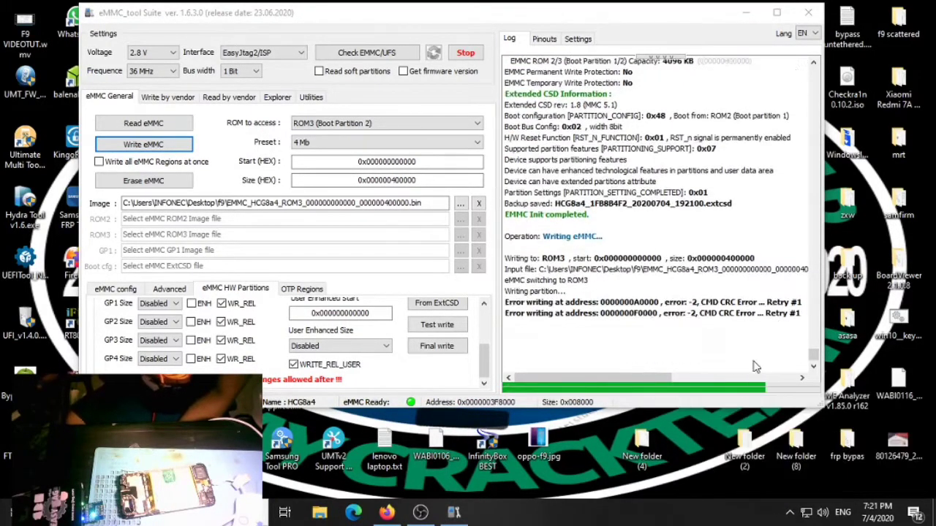
Close the eMMC tool and launch the Z3X EasyJtag Box JTAG Classic Suite.
left_click(808, 13)
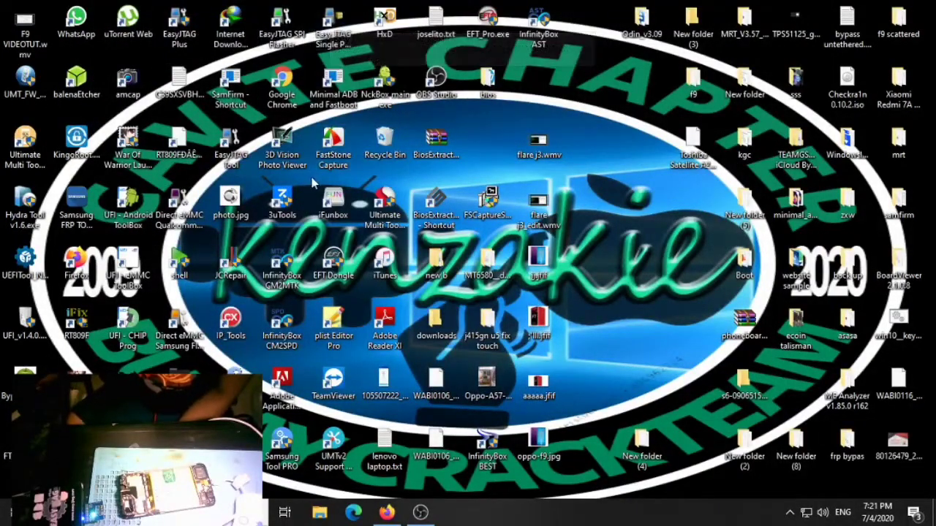
double_click(226, 144)
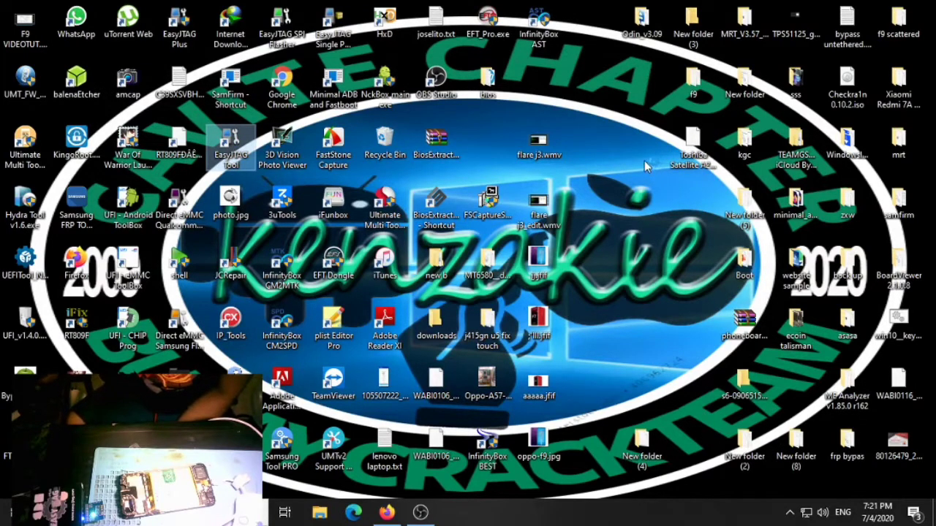
left_click(428, 513)
left_click(432, 516)
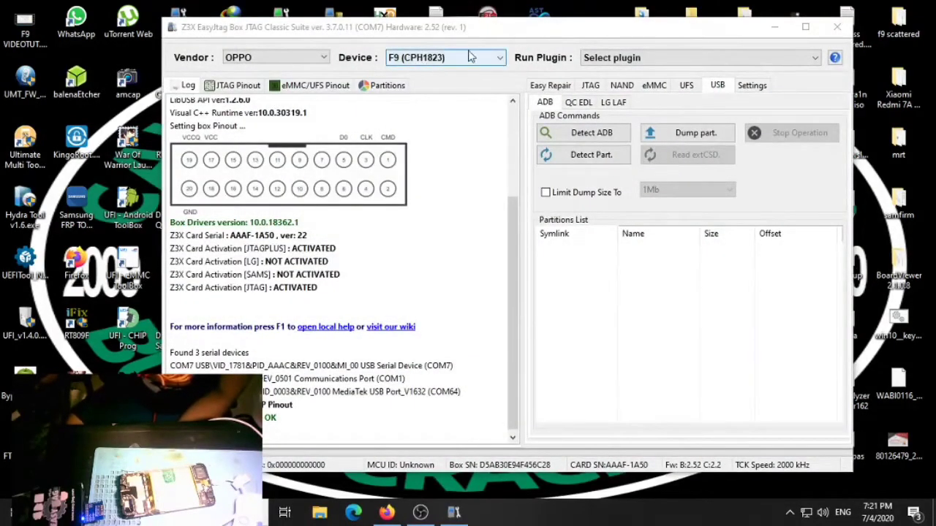
Detect the eMMC over ISP at a 12MHz clock rate and highlight the userdata superblock contents in the log.
left_click(654, 86)
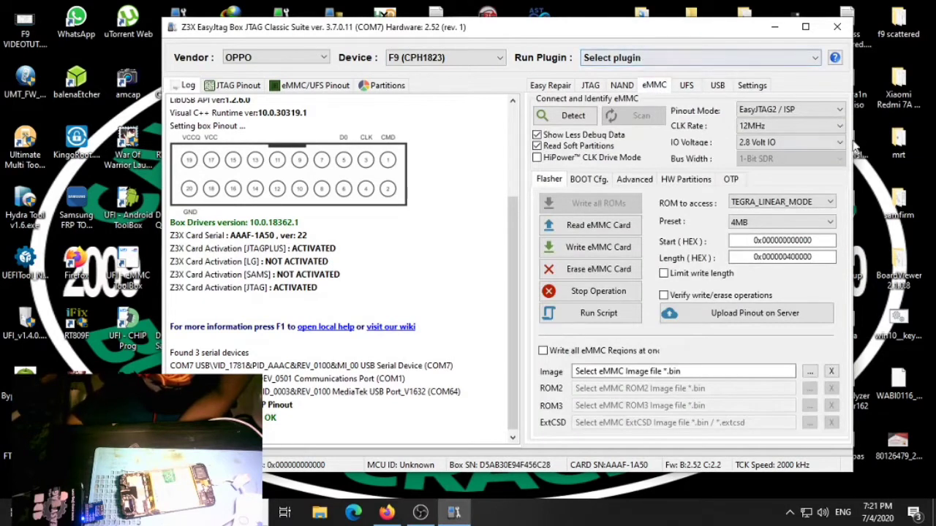
left_click(796, 126)
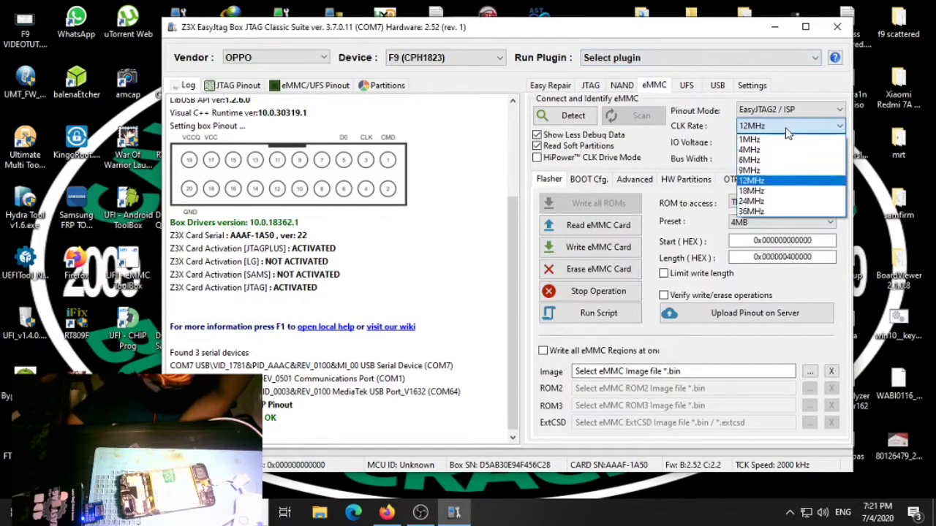
left_click(753, 180)
left_click(569, 117)
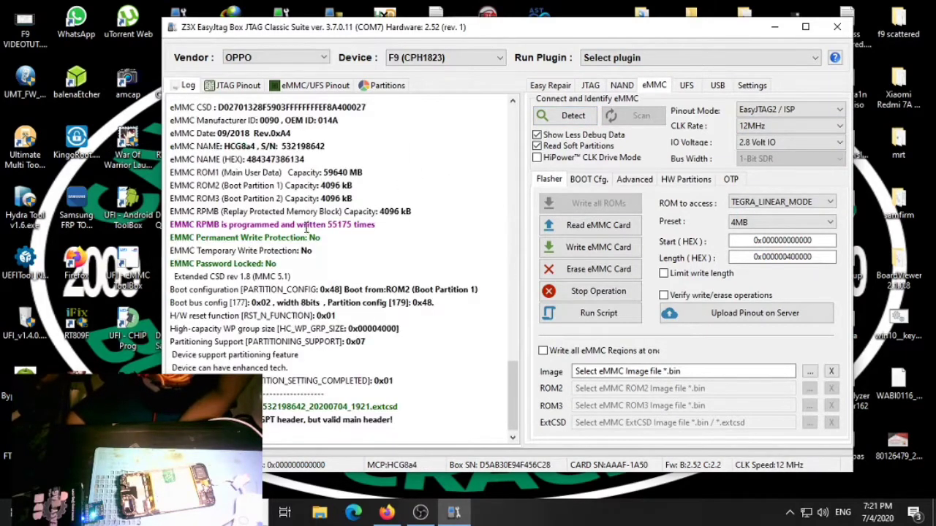
left_click_drag(180, 241, 417, 398)
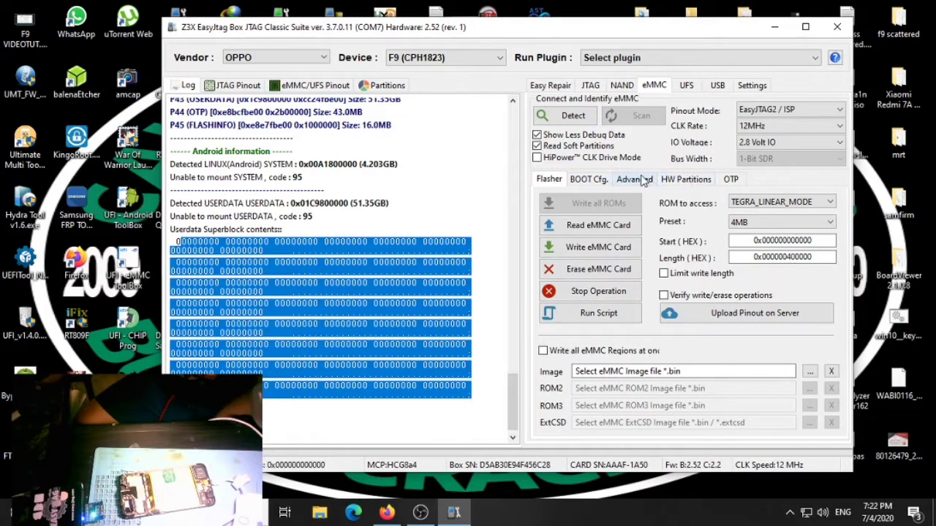
Run the UNIVERSAL: Factory Format custom operation on the eMMC and accept the brick warning.
left_click(687, 179)
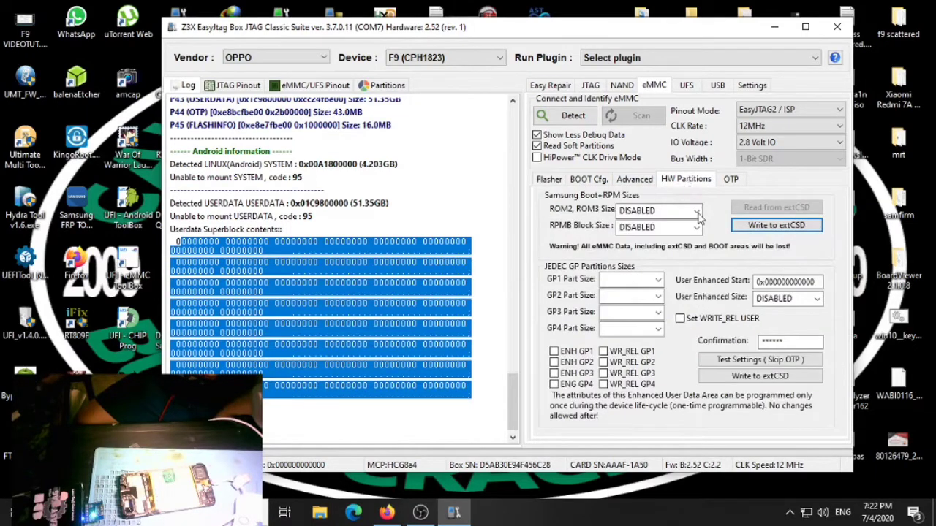
left_click(636, 181)
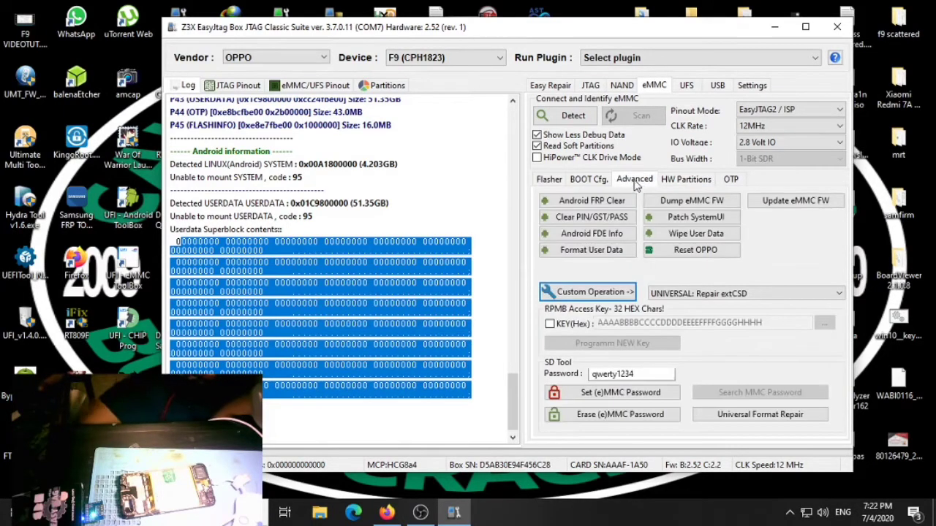
left_click(757, 293)
left_click(751, 317)
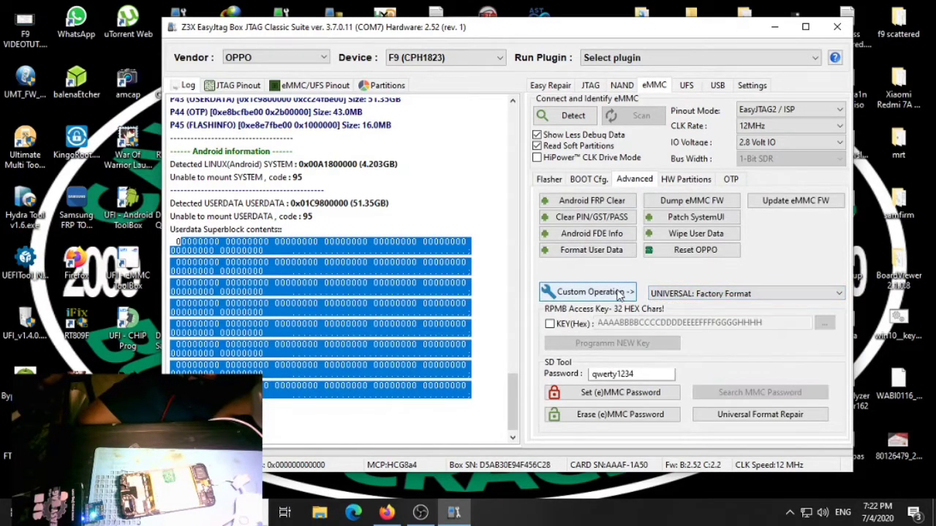
left_click(616, 292)
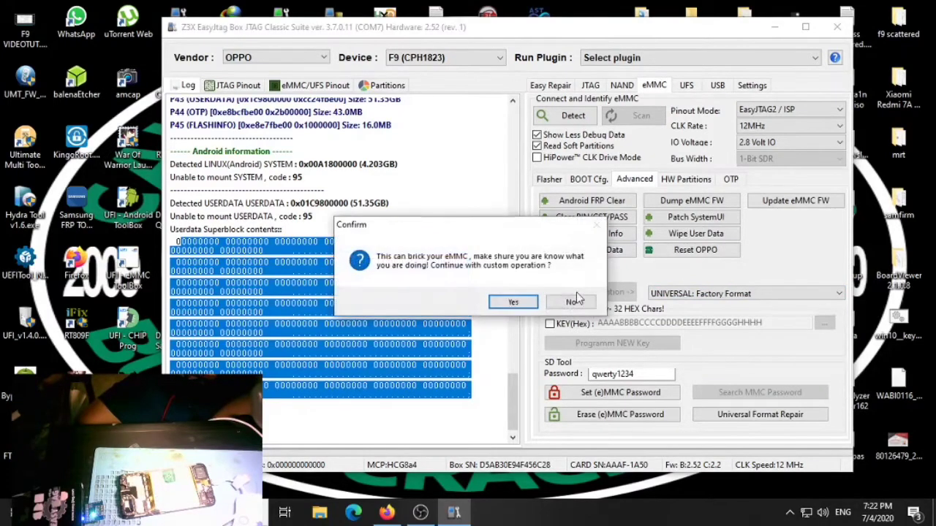
left_click(513, 303)
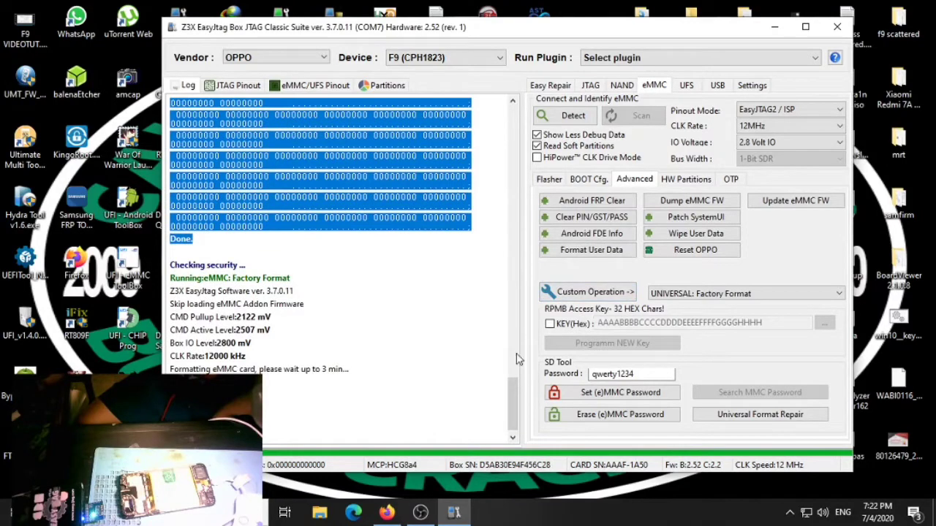
Set the GP1 to GP4 partition sizes to 8M each and enable the ENH and WR_REL options for all four.
left_click(683, 181)
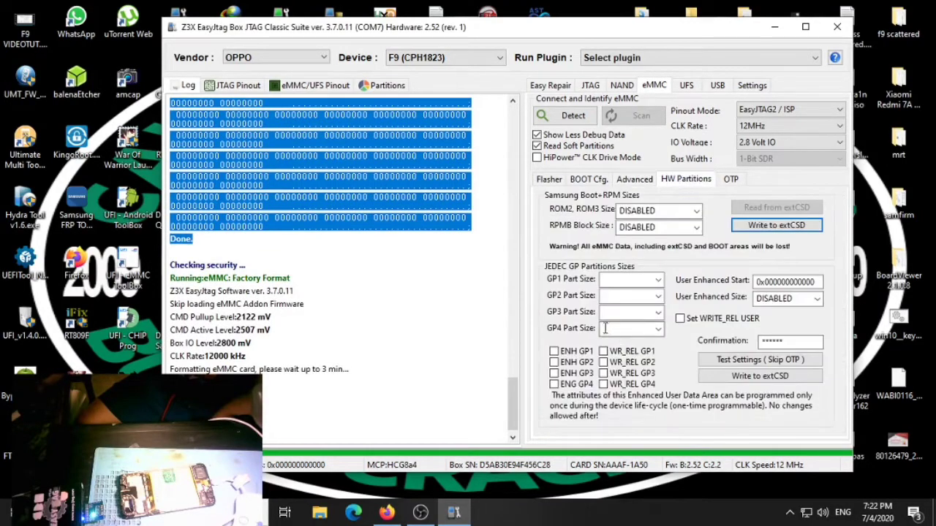
left_click(654, 279)
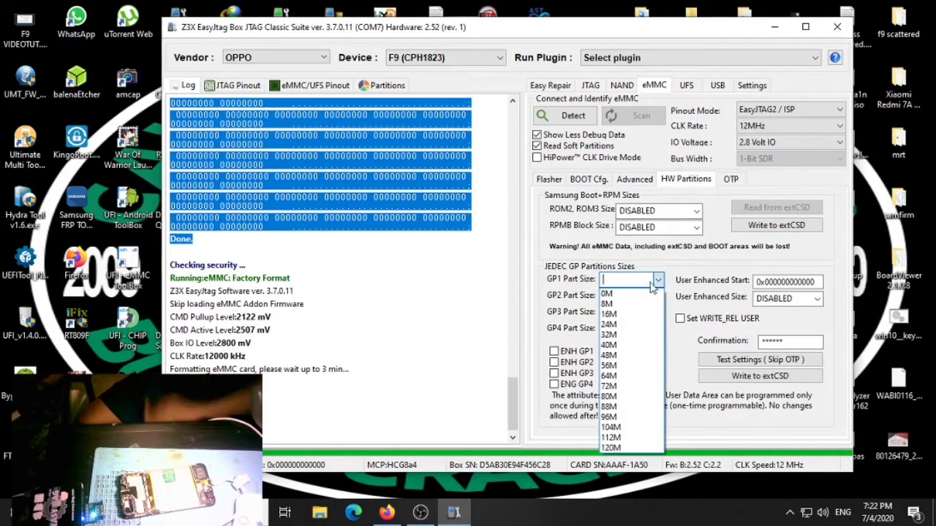
left_click(648, 295)
left_click(649, 295)
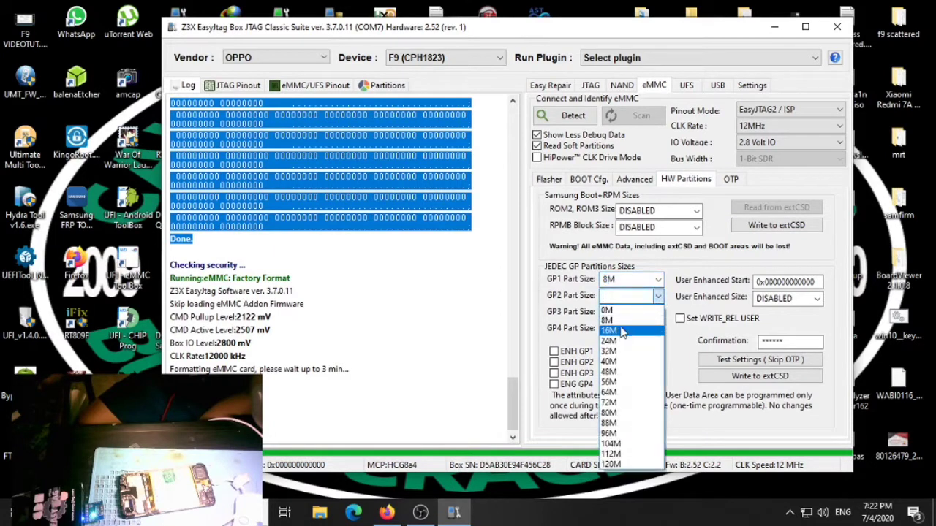
left_click(655, 314)
left_click(656, 316)
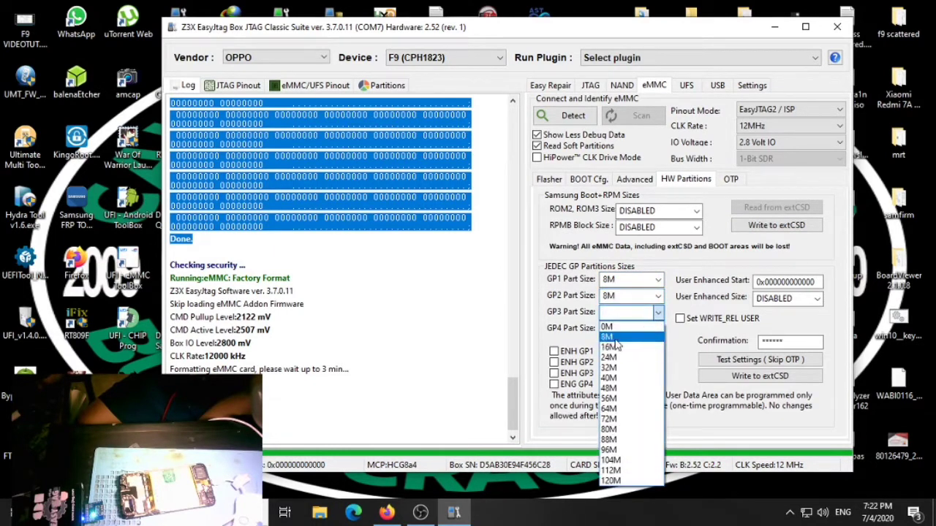
left_click(614, 337)
left_click(656, 329)
left_click(612, 354)
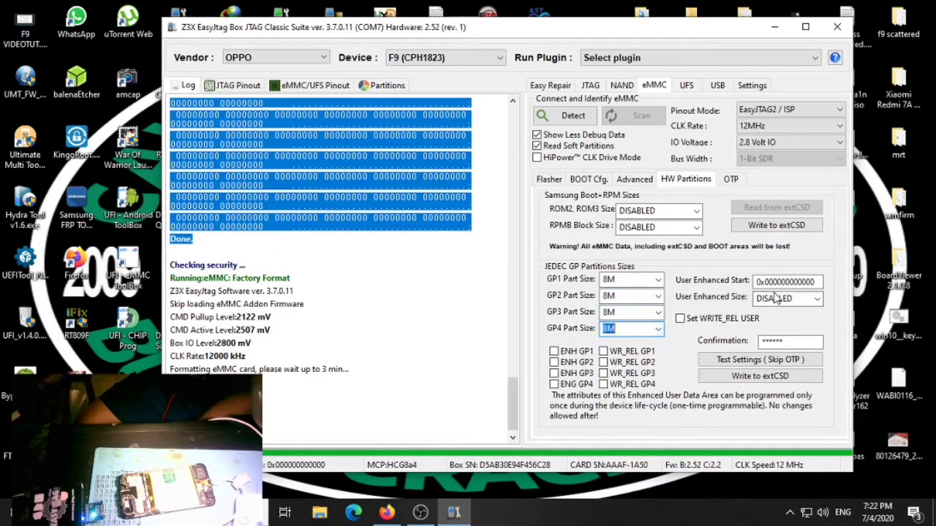
left_click(554, 352)
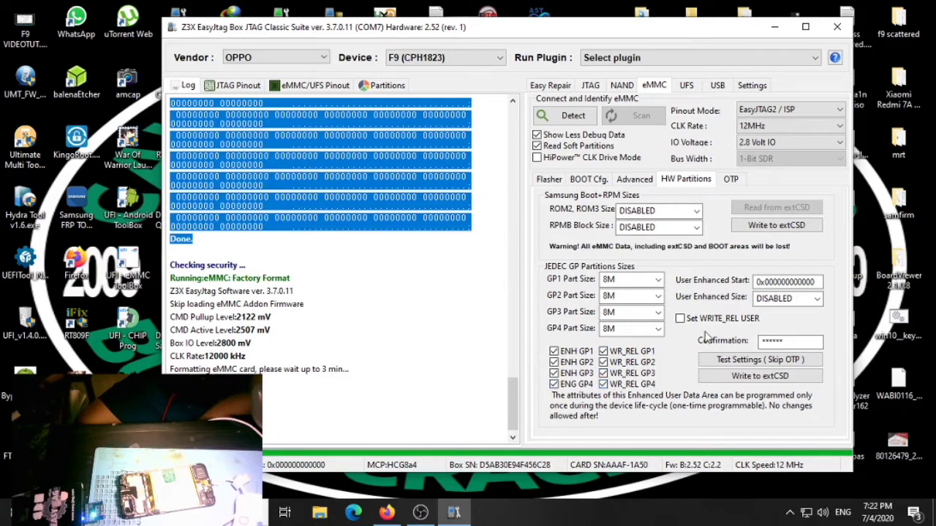
Enter CONFIRM as the confirmation and write the JEDEC GP partition configuration to the extCSD.
left_click_drag(811, 341, 662, 351)
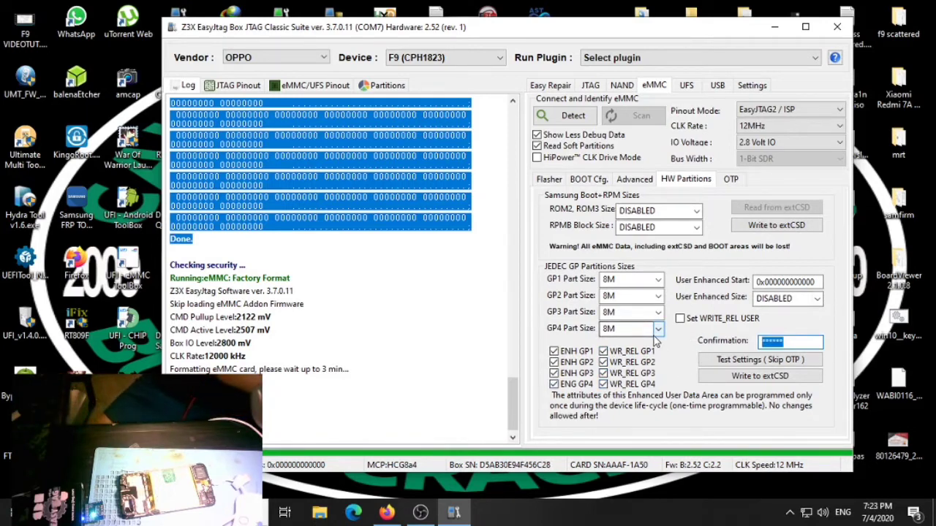
type("CONFIRM")
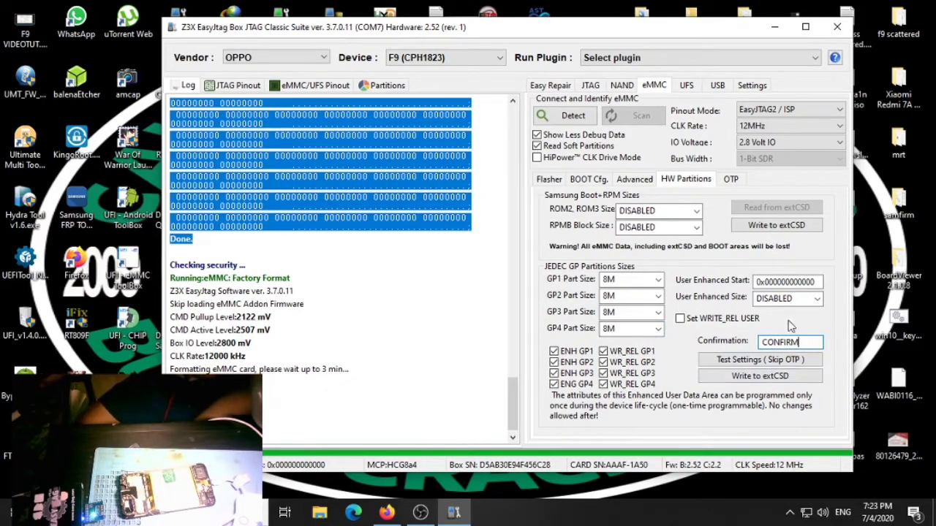
left_click(784, 376)
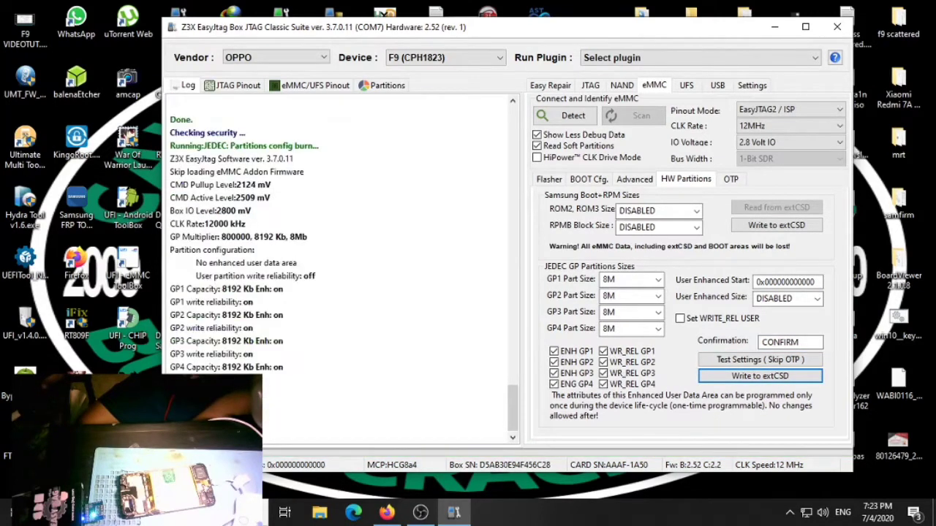
left_click_drag(225, 288, 304, 296)
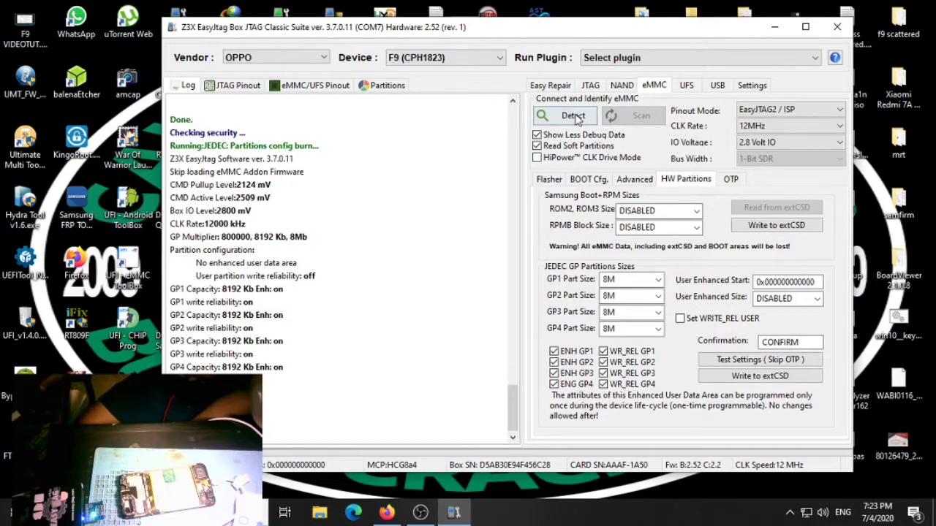
left_click(547, 180)
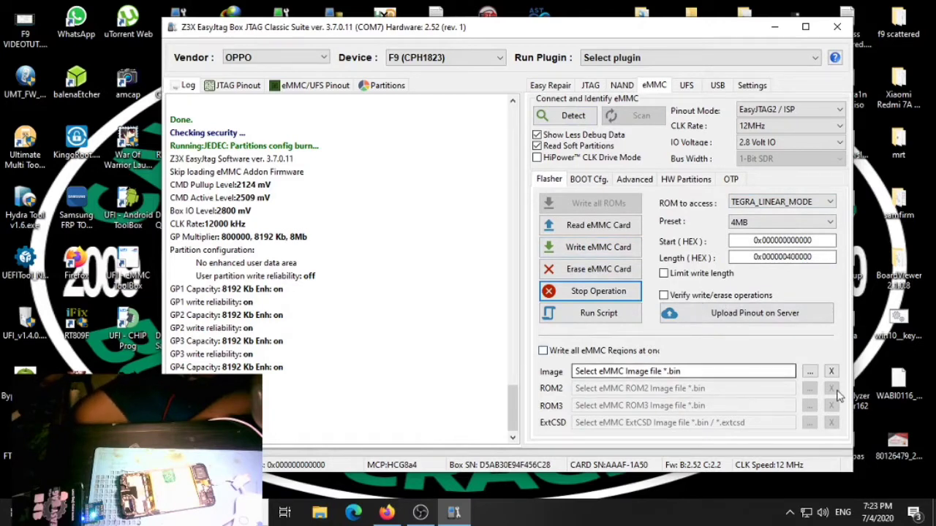
left_click(542, 350)
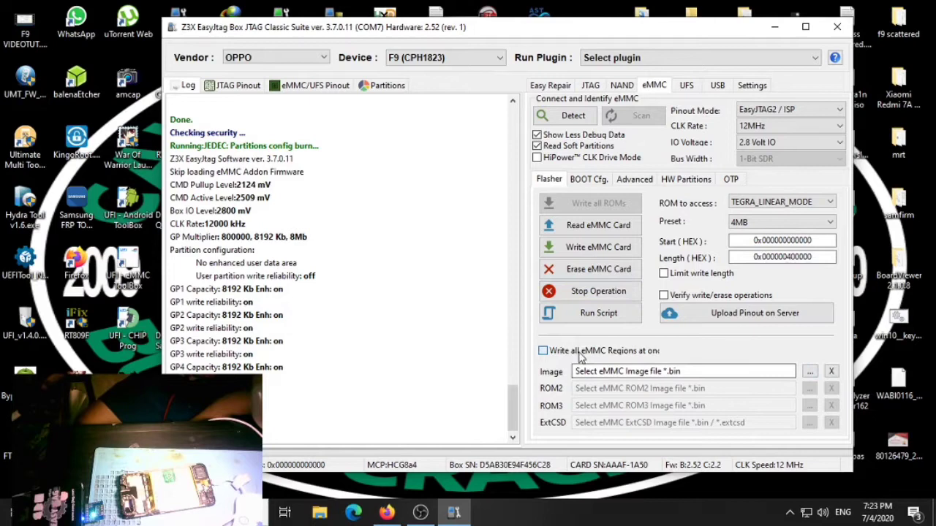
left_click(809, 372)
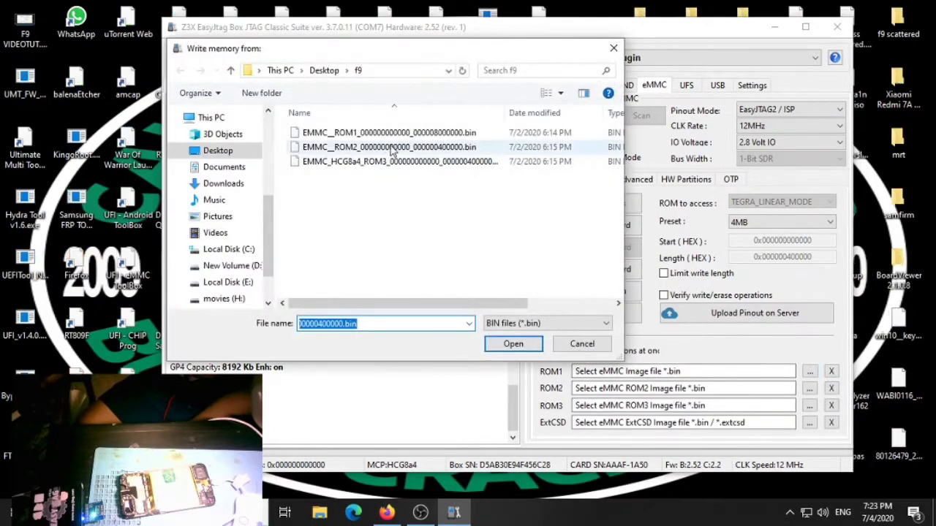
left_click(390, 134)
double_click(389, 134)
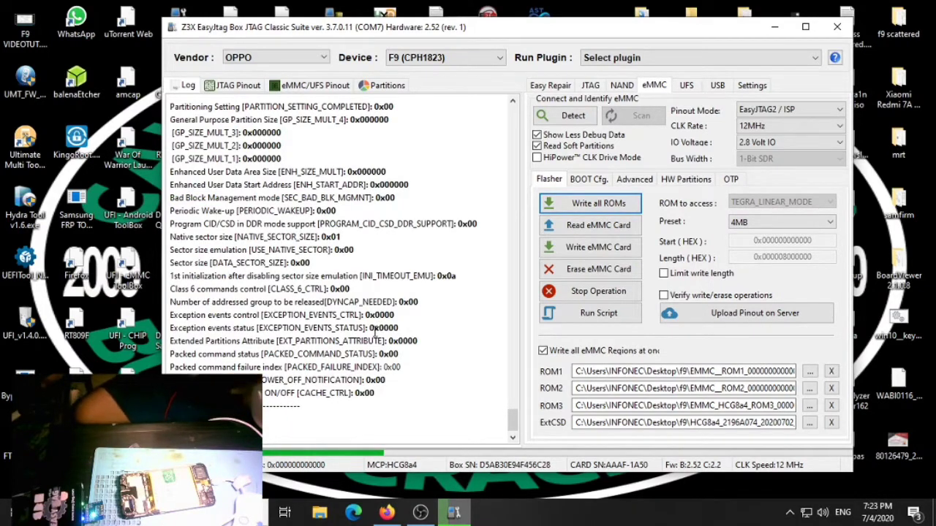
right_click(705, 489)
left_click(751, 339)
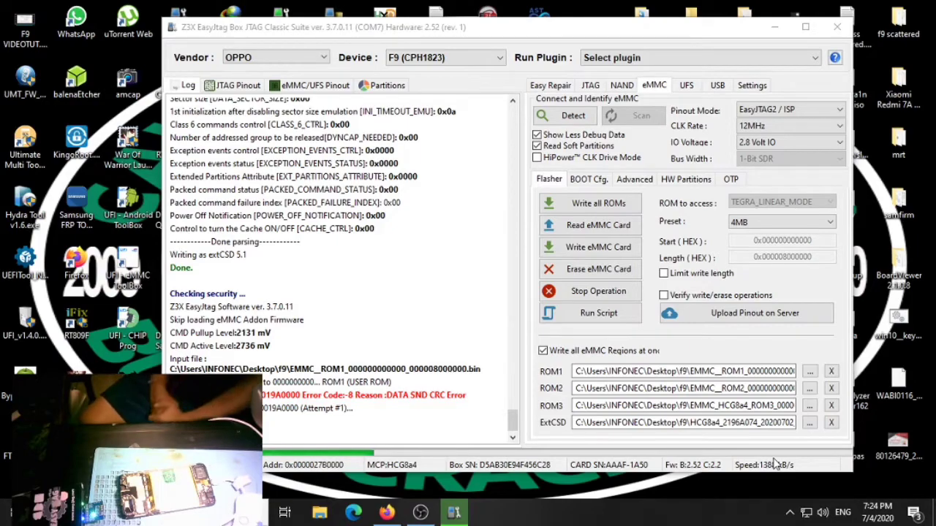
left_click(421, 512)
left_click(420, 514)
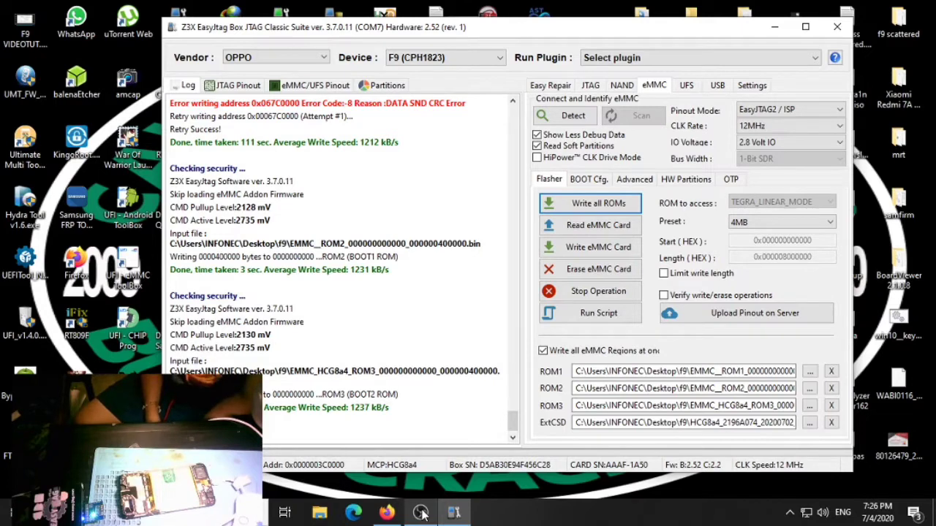
Review the ROM write log, detect the eMMC again, and highlight part of the userdata superblock and the SYSTEM partition lines.
scroll(295, 378, "up", 2)
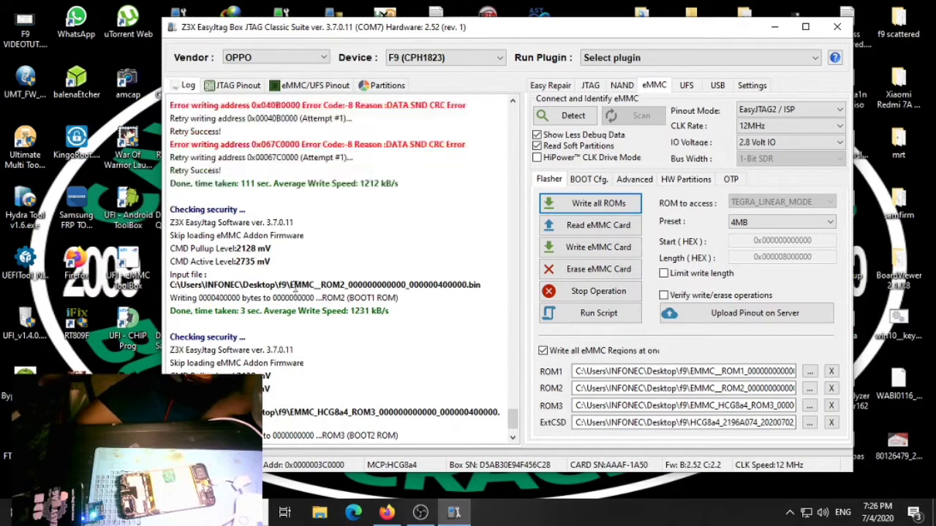
scroll(295, 287, "down", 1)
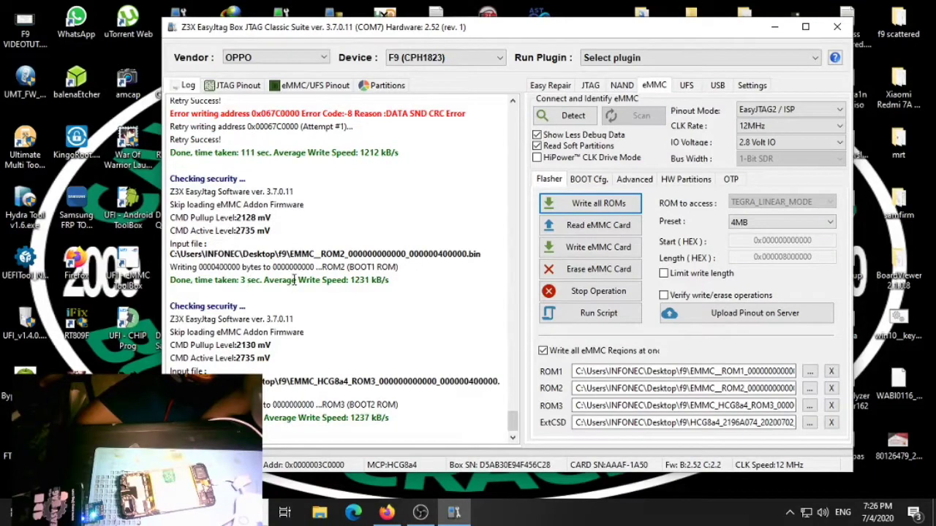
scroll(326, 332, "down", 1)
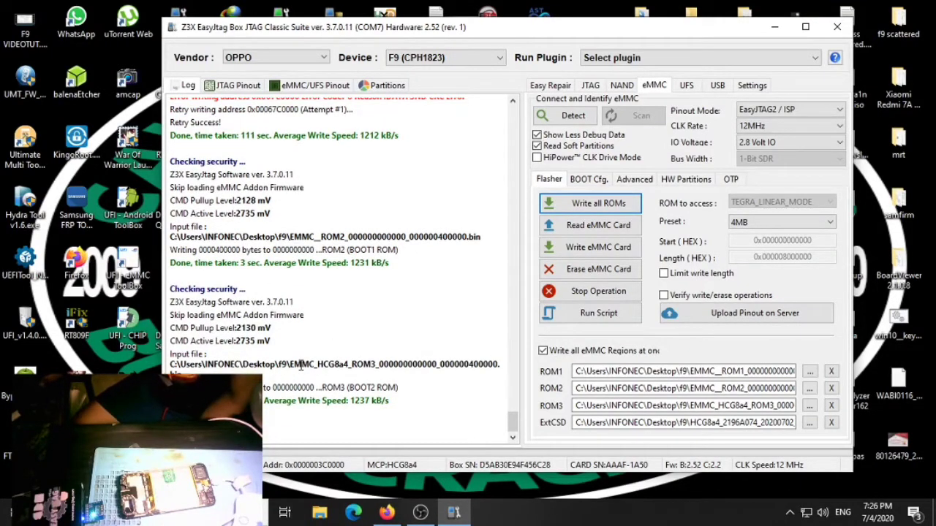
scroll(318, 353, "up", 1)
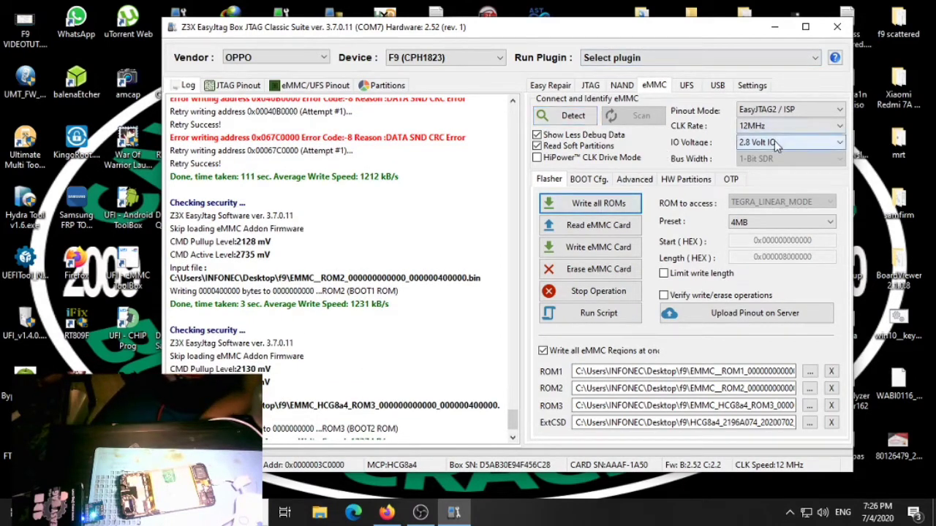
left_click(565, 115)
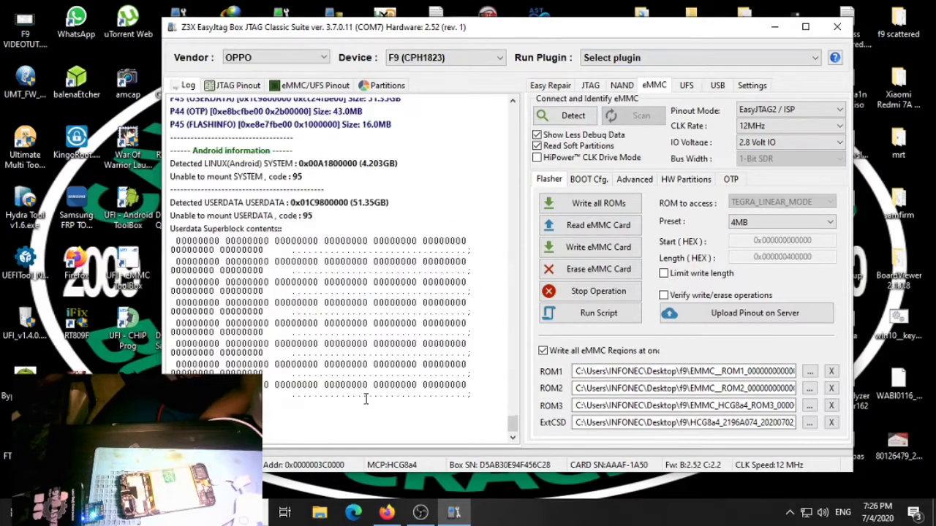
left_click_drag(278, 263, 424, 263)
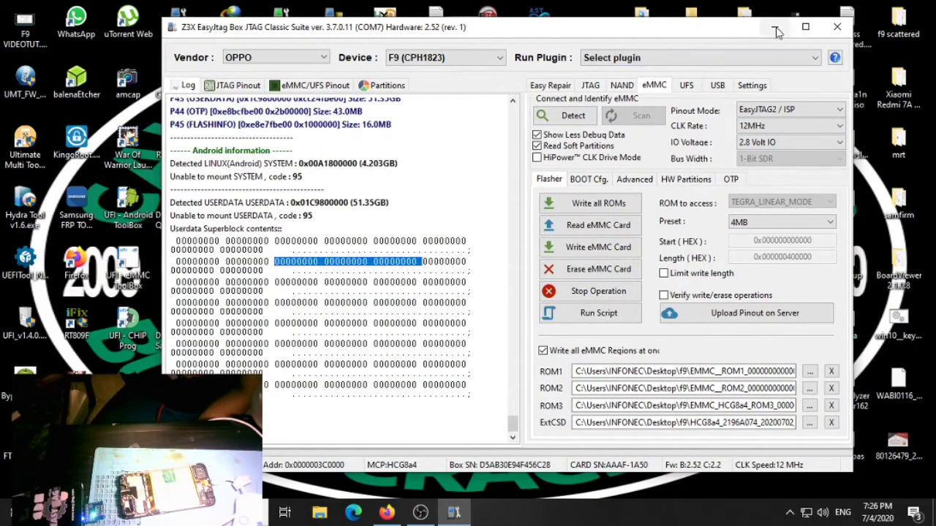
left_click_drag(290, 177, 344, 163)
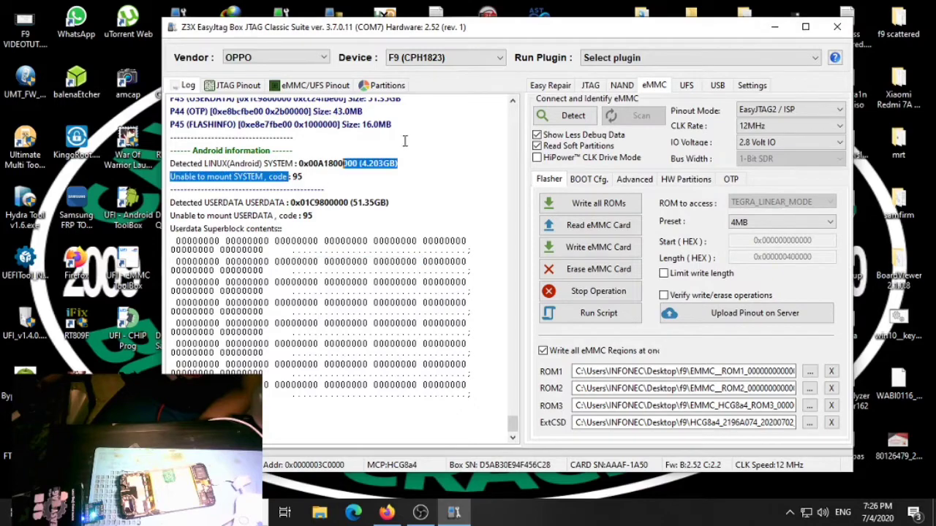
Close the JTAG Classic Suite and launch EasyJTAG Plus from the desktop.
left_click(836, 27)
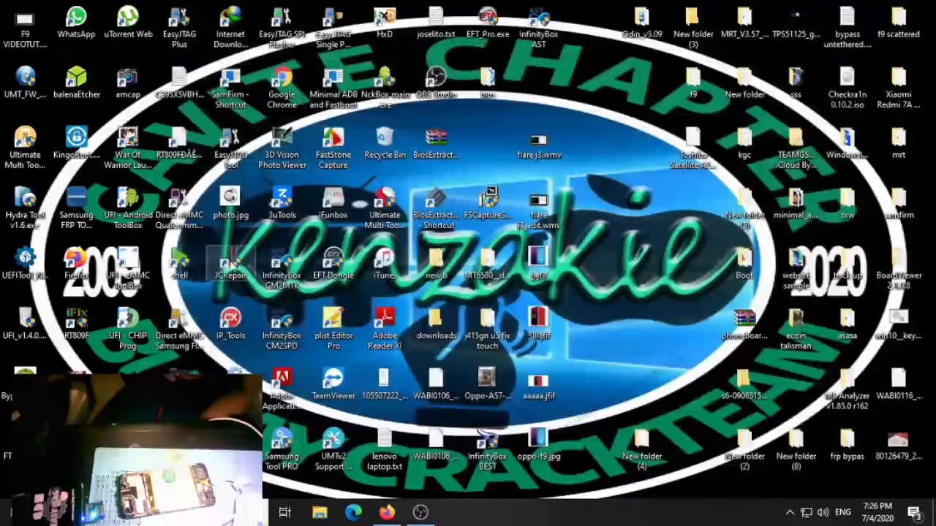
double_click(179, 23)
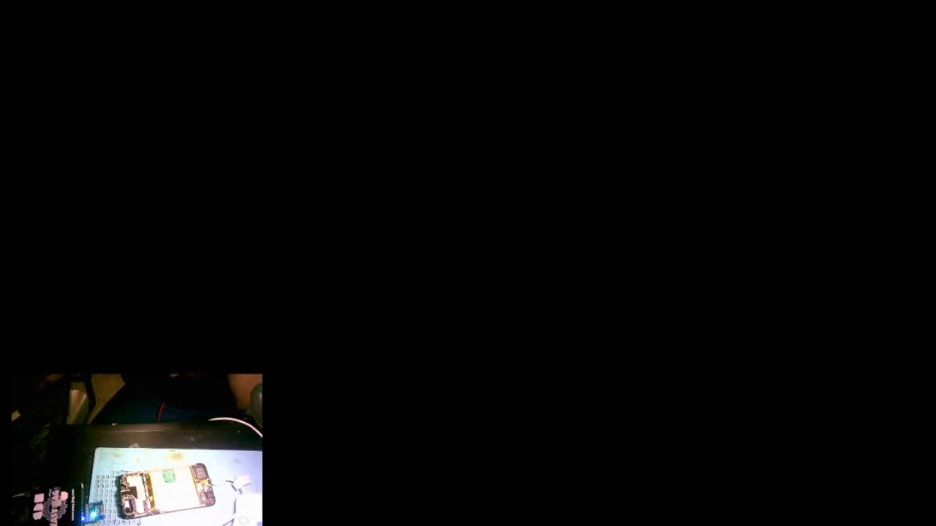
right_click(605, 83)
left_click(621, 121)
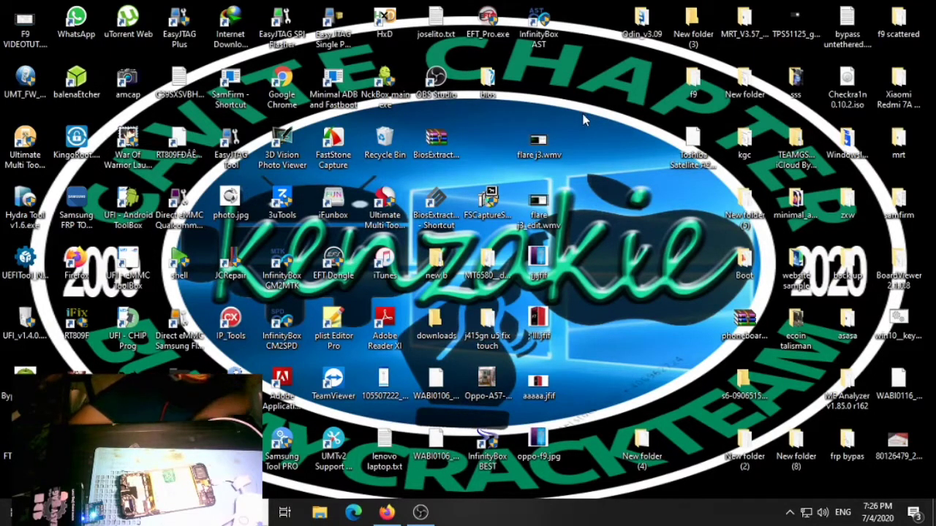
right_click(605, 95)
left_click(640, 135)
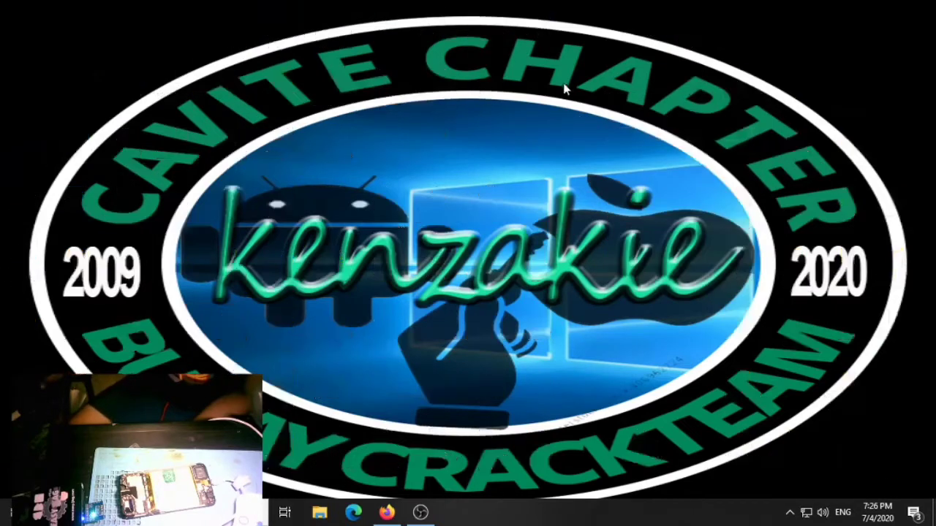
right_click(563, 82)
left_click(596, 123)
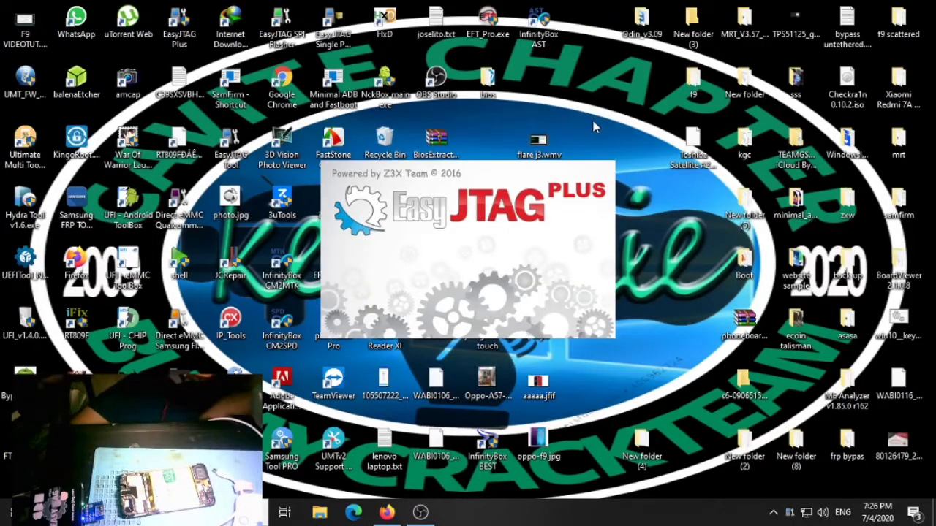
right_click(616, 82)
left_click(645, 122)
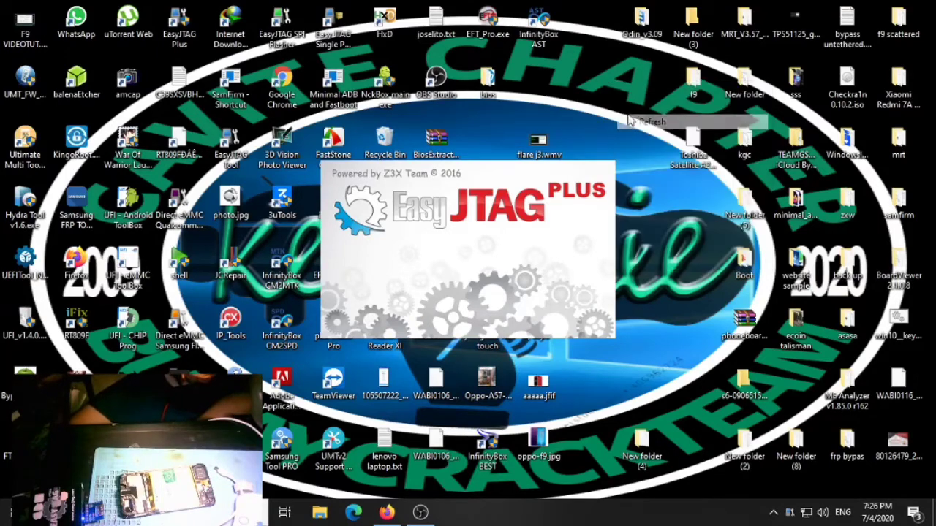
right_click(601, 76)
left_click(630, 117)
right_click(611, 90)
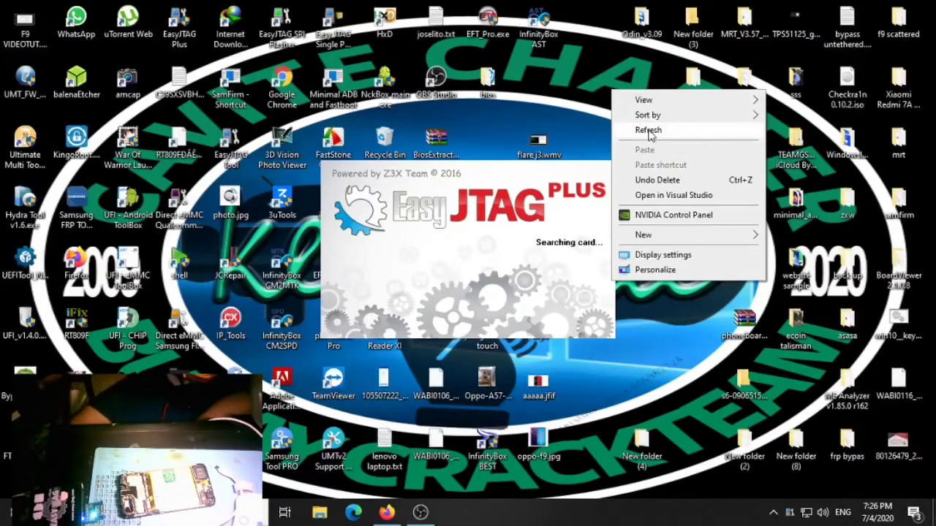
left_click(630, 128)
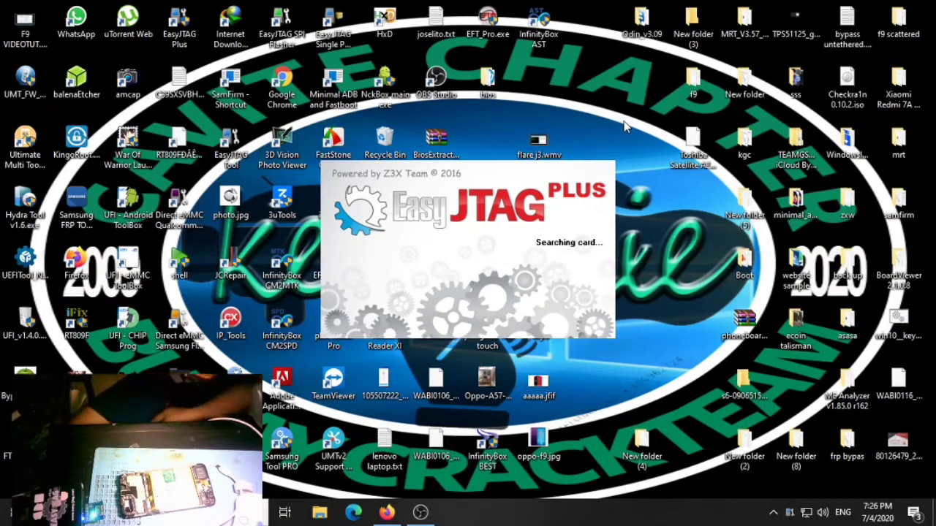
right_click(614, 88)
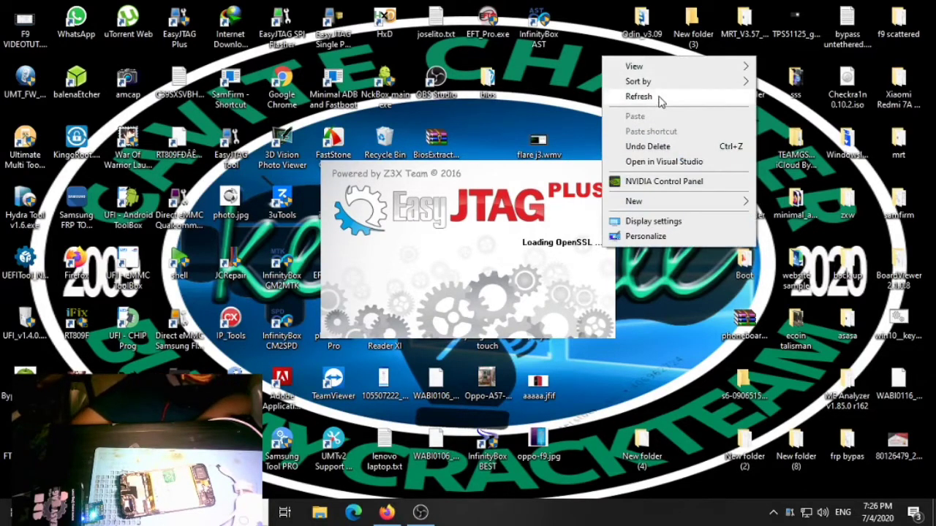
left_click(652, 101)
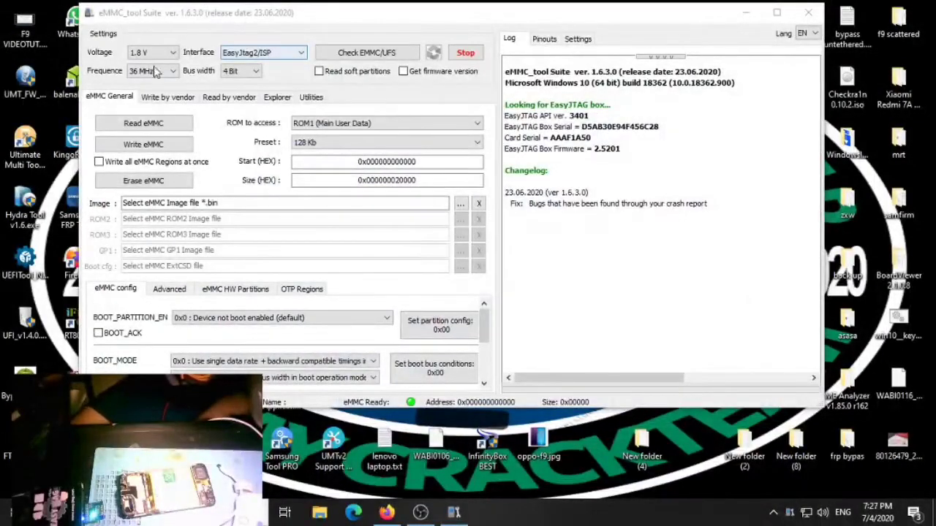
Set the voltage to 2.8 V, enable Read soft partitions and Get firmware version, and check the eMMC.
left_click(150, 52)
left_click(151, 75)
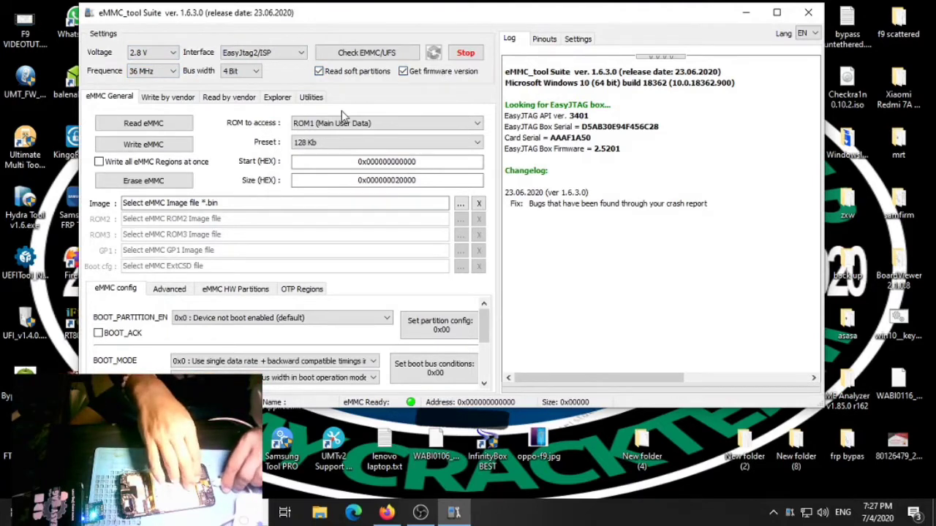
left_click(382, 58)
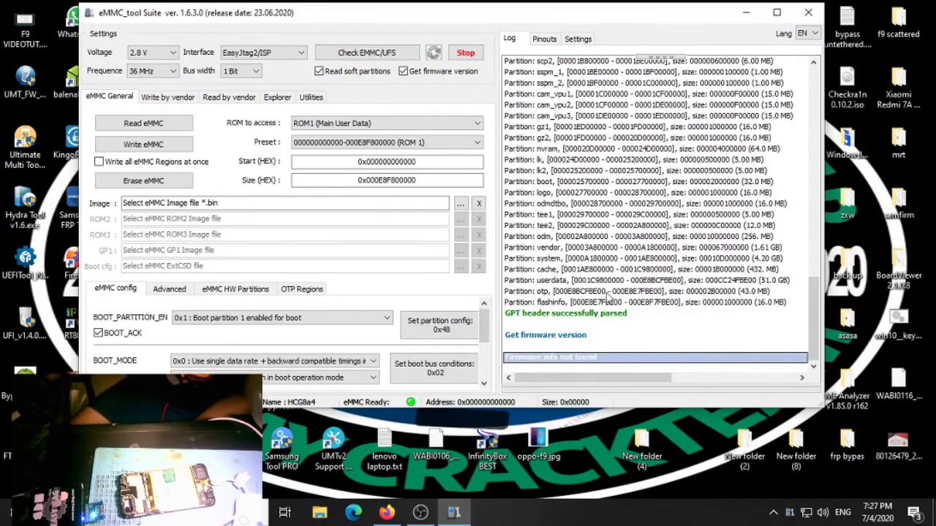
Examine the scanned soft partition list in the eMMC check log and close eMMC_tool Suite.
left_click_drag(814, 307, 813, 195)
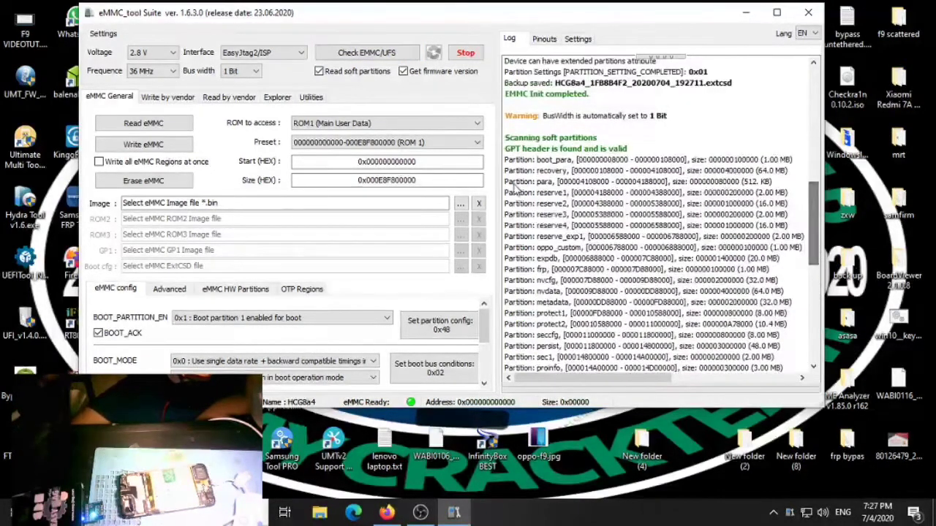
left_click_drag(506, 158, 651, 167)
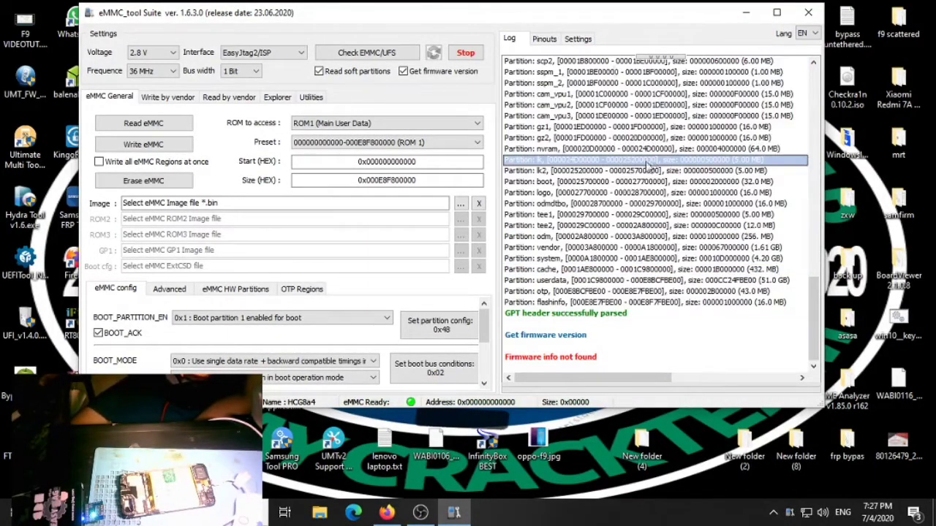
left_click(807, 13)
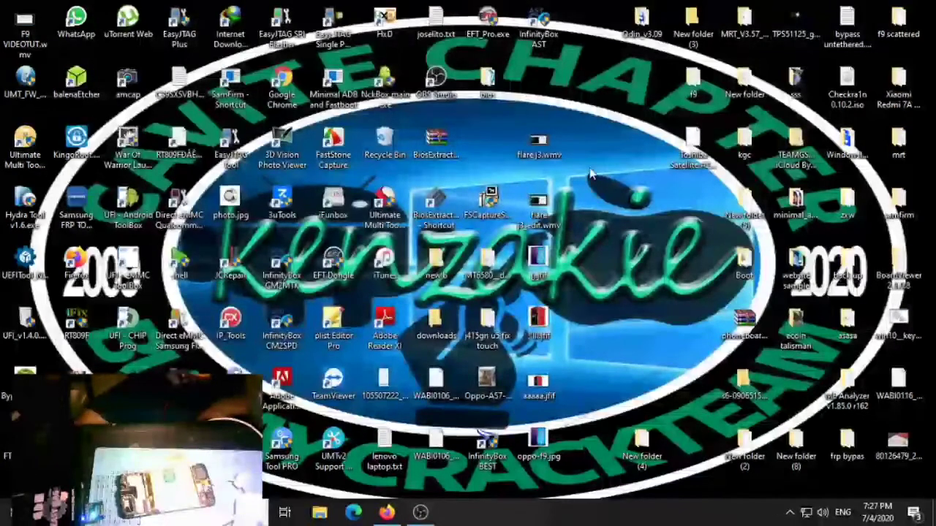